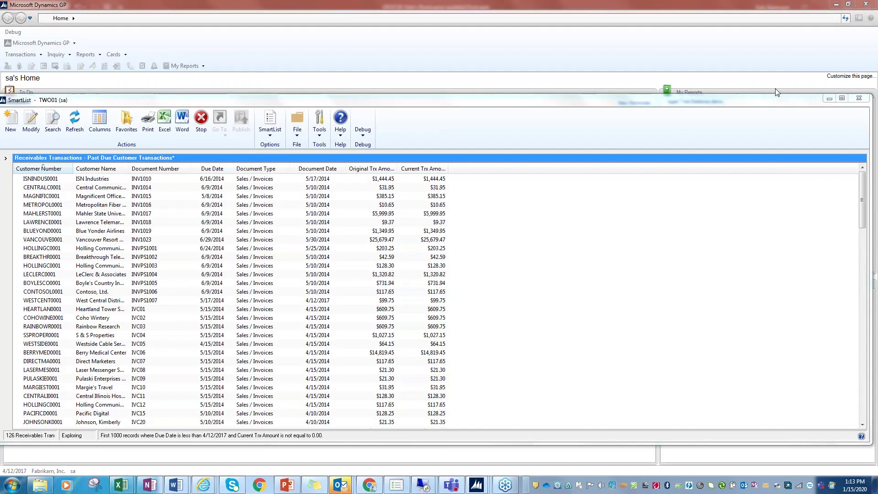
# Close the past due transactions list and review the 1099 settings in the vendor options for A Travel Company
pyautogui.hotkey('alt', 'F4')
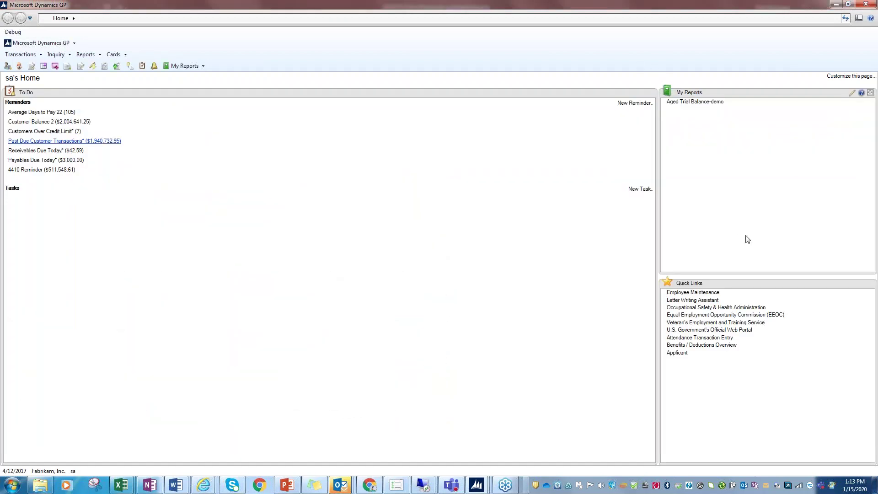
pyautogui.click(756, 262)
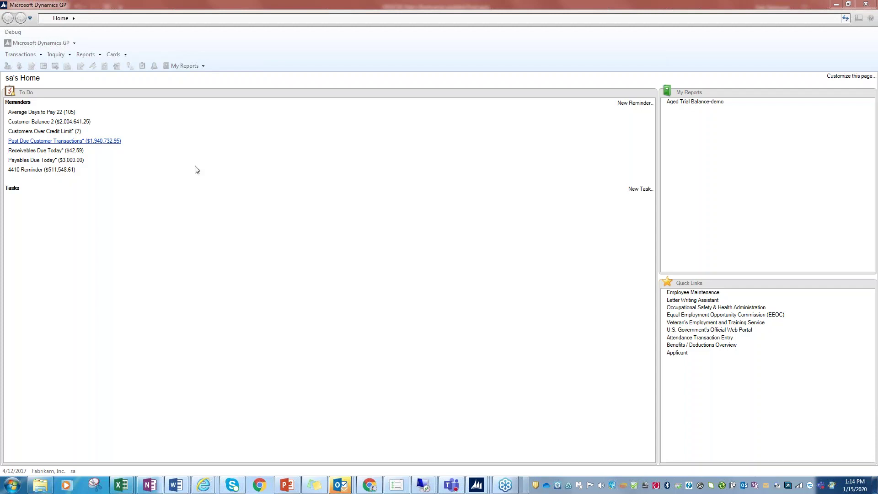
pyautogui.click(122, 57)
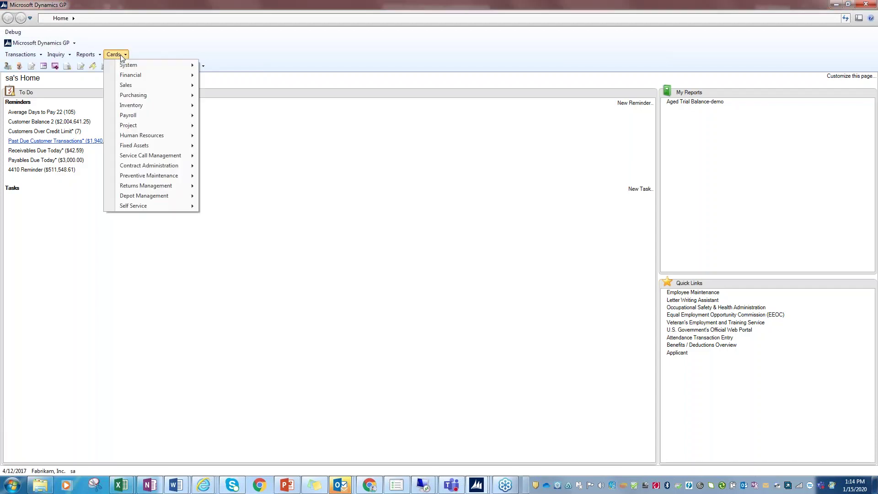
pyautogui.moveTo(131, 95)
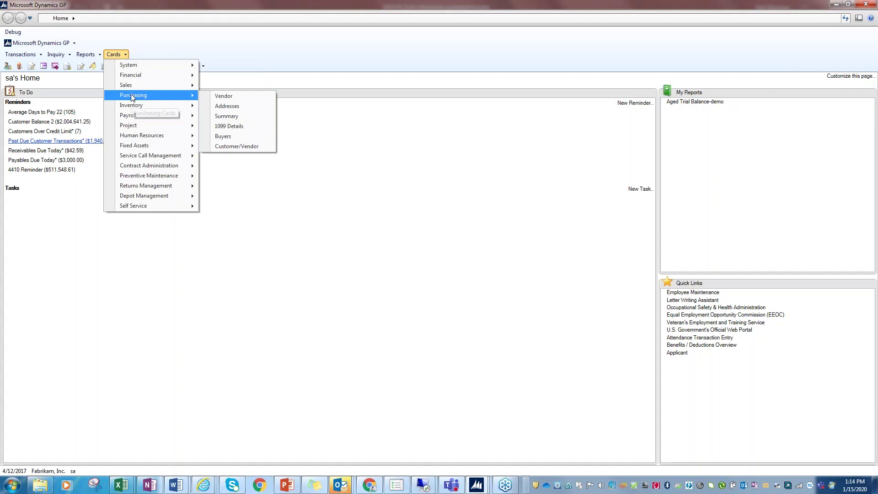
pyautogui.click(219, 96)
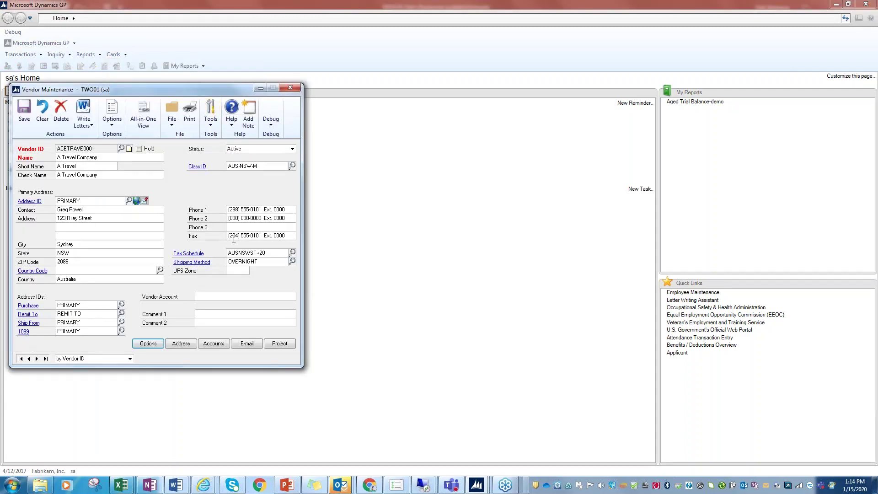
pyautogui.click(147, 343)
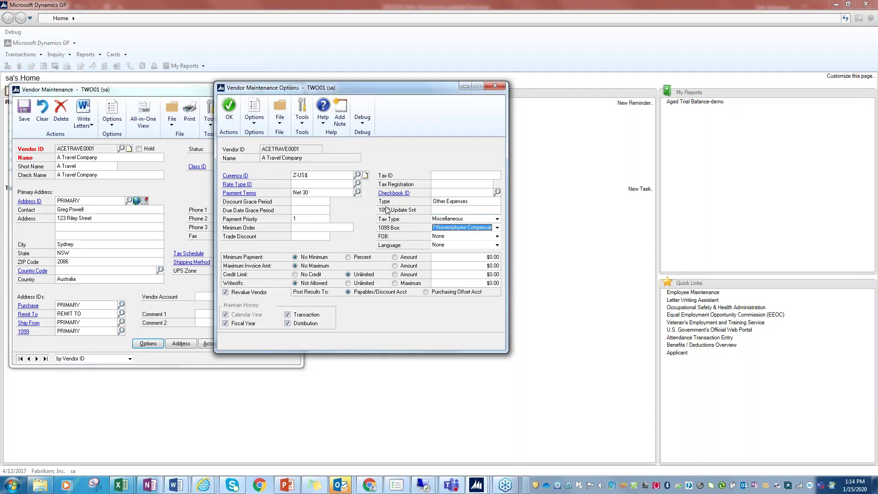
pyautogui.click(496, 86)
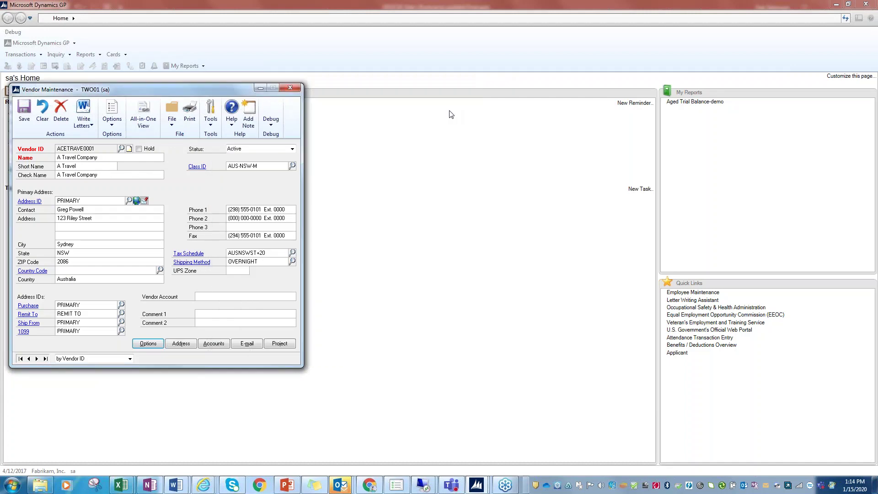
pyautogui.click(290, 88)
# Open a payables invoice for A Travel Company with $100.00 in purchases and inspect its 1099 tax type and box number
pyautogui.click(22, 56)
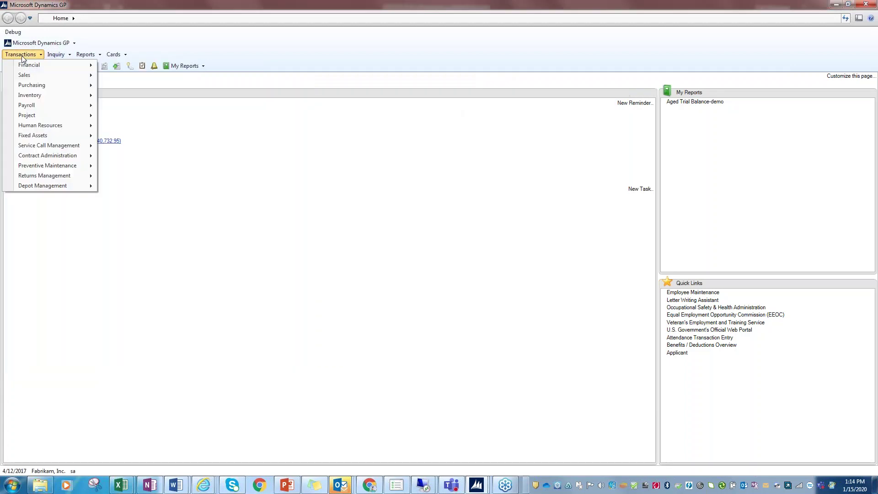
pyautogui.moveTo(22, 88)
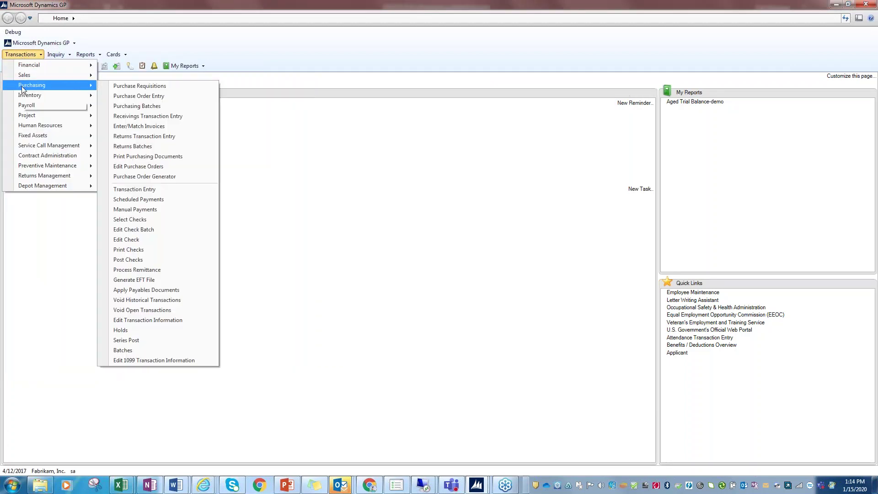
pyautogui.click(135, 189)
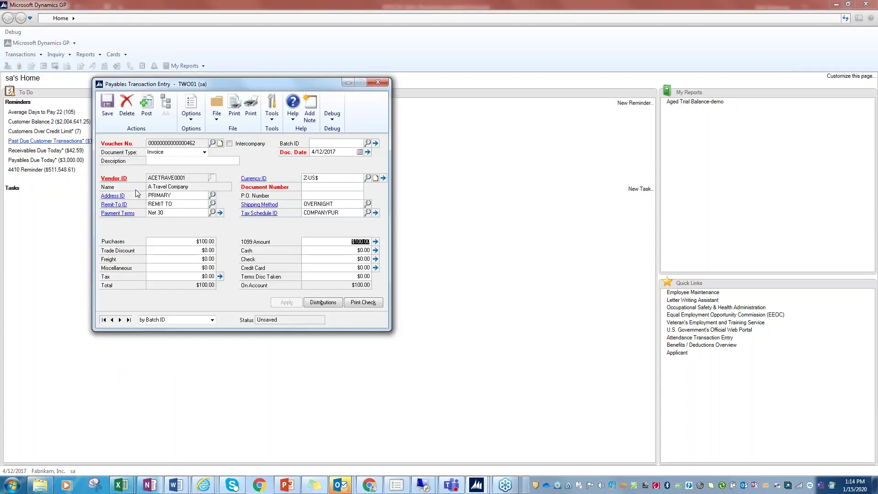
pyautogui.click(188, 241)
pyautogui.click(347, 242)
pyautogui.click(375, 241)
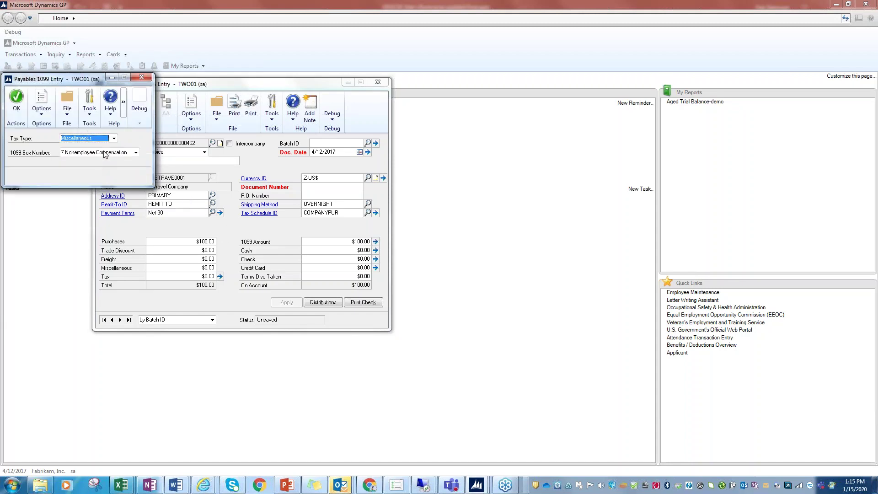
pyautogui.click(145, 75)
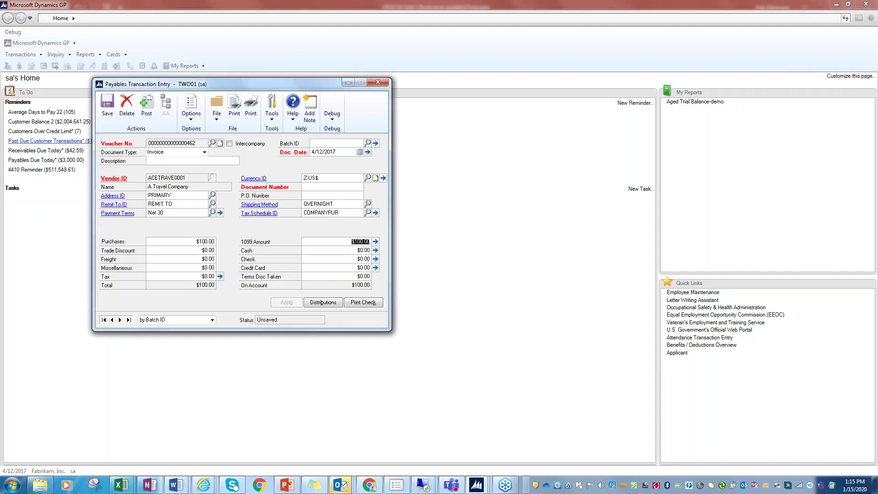
# Try a 1099 amount of $50 on the payables invoice and close the transaction without keeping it
pyautogui.write('50')
pyautogui.press('Tab')
pyautogui.click(346, 242)
pyautogui.click(189, 242)
pyautogui.click(376, 82)
pyautogui.click(437, 271)
# Open Edit 1099 Transaction Information for Beaumont Construction and review its document filter by voucher number and the 1099 amounts
pyautogui.click(26, 56)
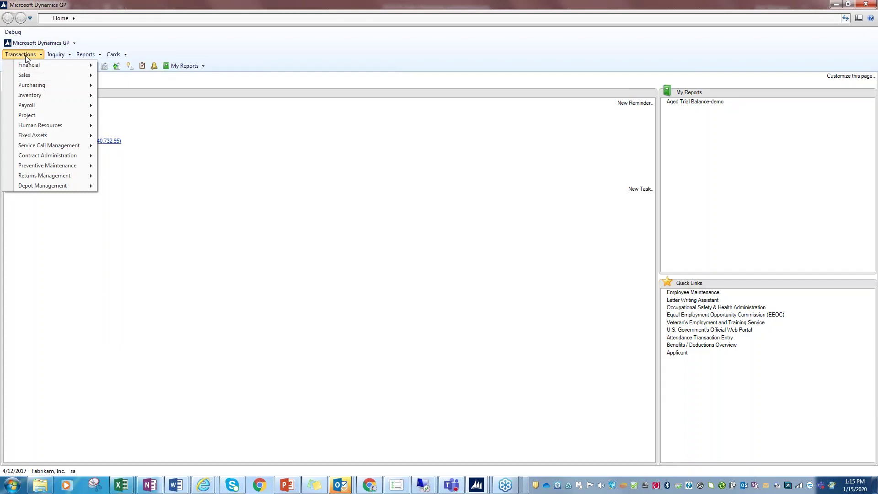
pyautogui.moveTo(35, 83)
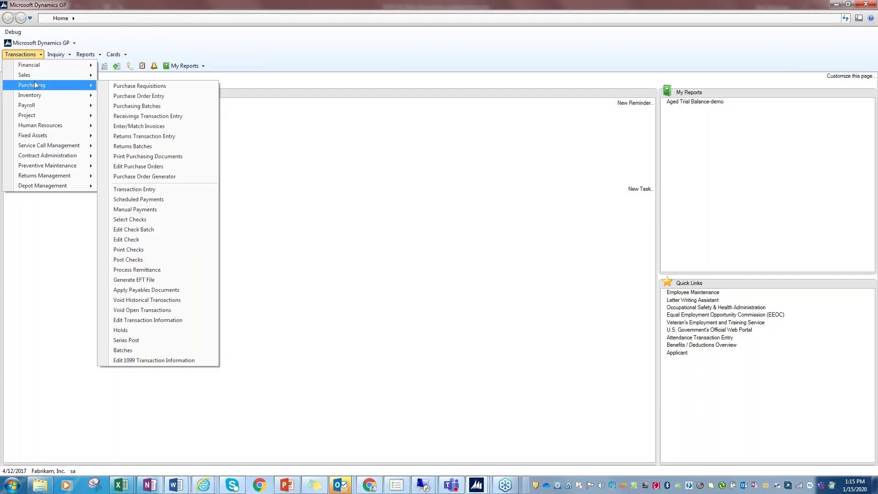
pyautogui.click(152, 360)
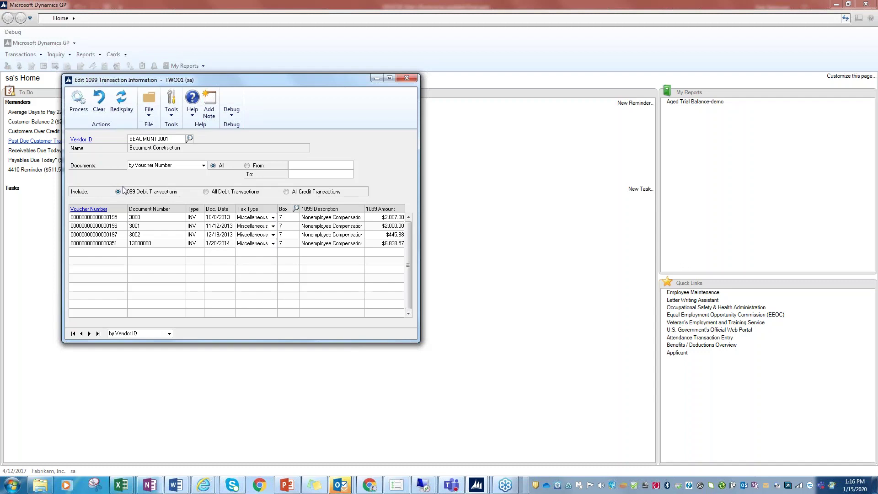
pyautogui.click(184, 165)
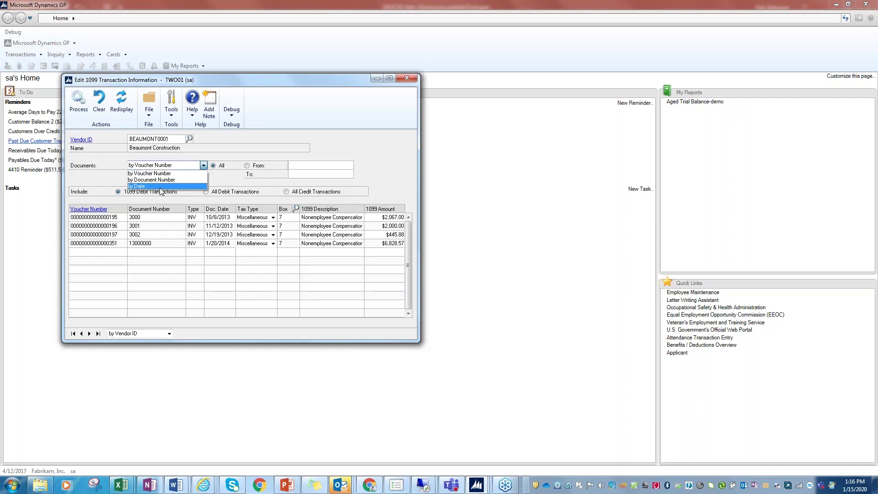
pyautogui.click(151, 173)
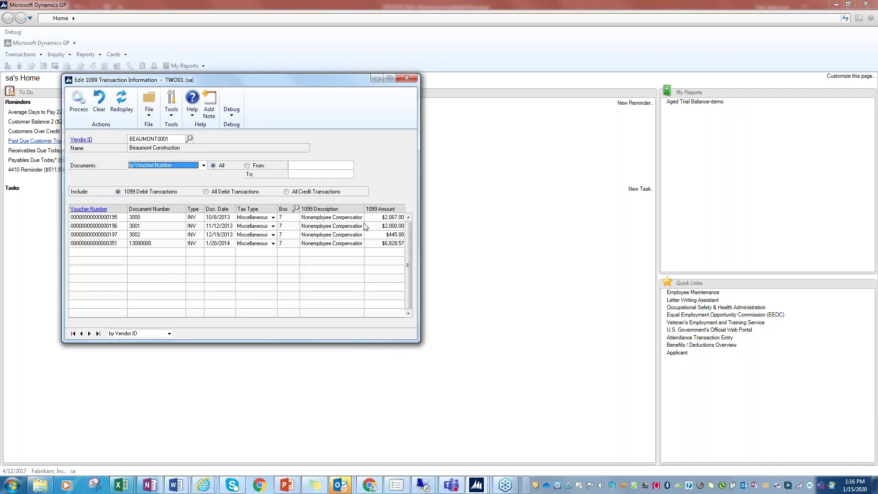
pyautogui.click(387, 225)
pyautogui.click(385, 243)
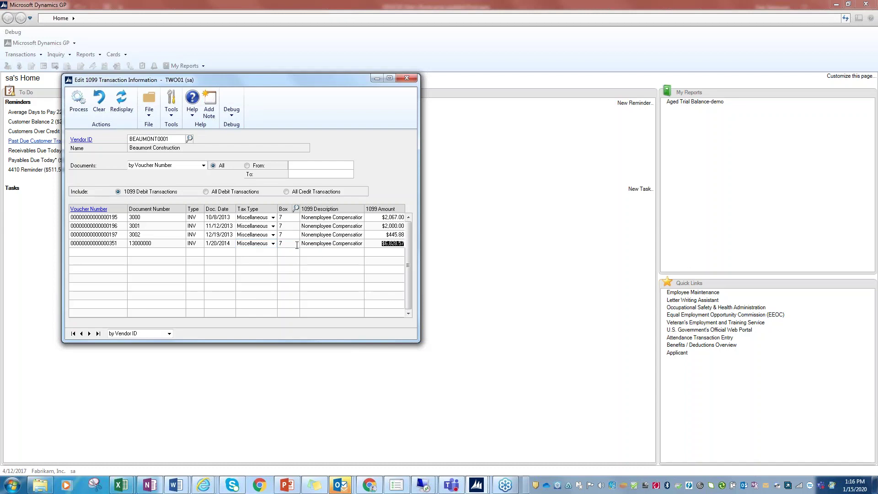
# Include all debit transactions, refresh the list, and set the 1099 box of document 3000 to 1
pyautogui.click(207, 193)
pyautogui.click(118, 106)
pyautogui.click(386, 219)
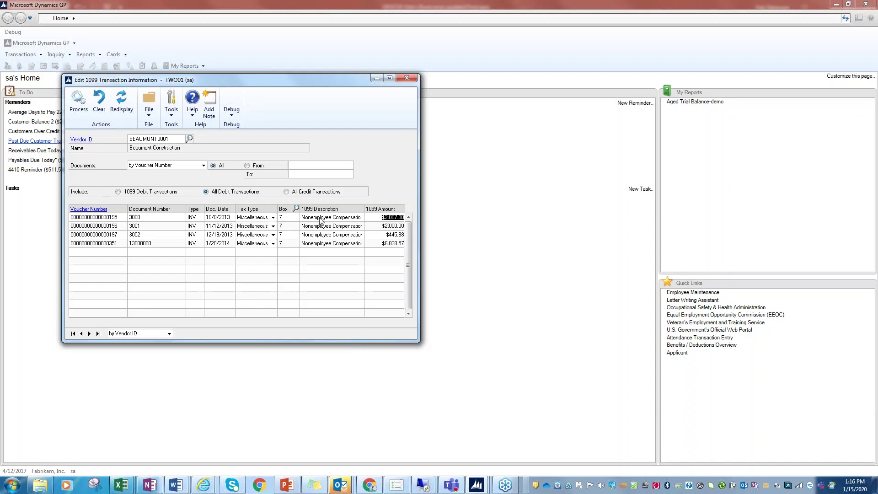
pyautogui.click(291, 217)
pyautogui.write('1')
pyautogui.press('Tab')
# Process the 1099 changes, output the audit report to the screen, and close the report
pyautogui.click(78, 98)
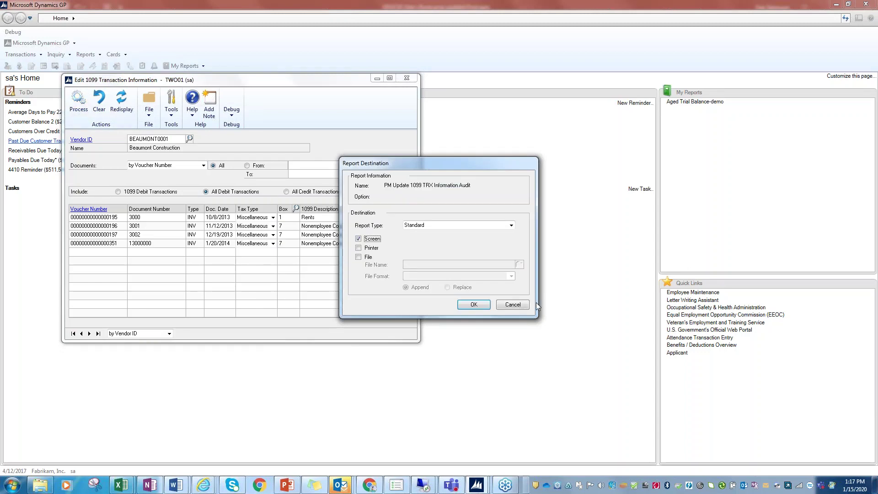
pyautogui.click(484, 307)
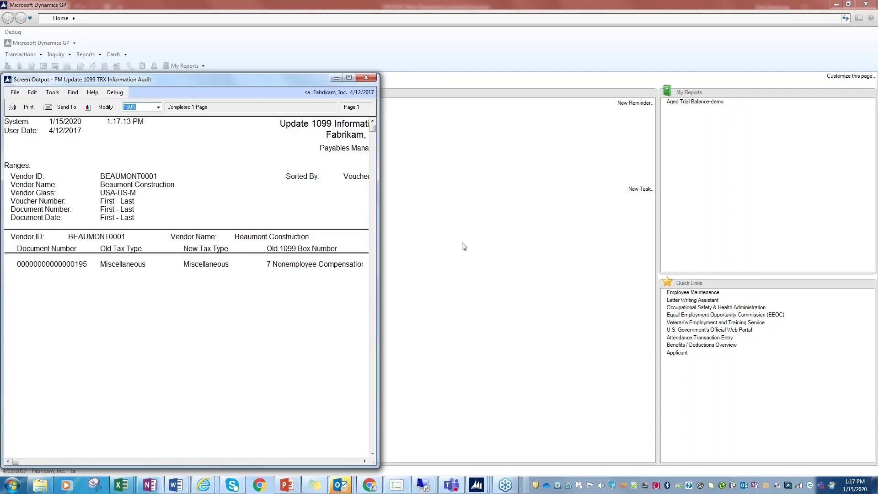
pyautogui.click(366, 77)
pyautogui.click(19, 55)
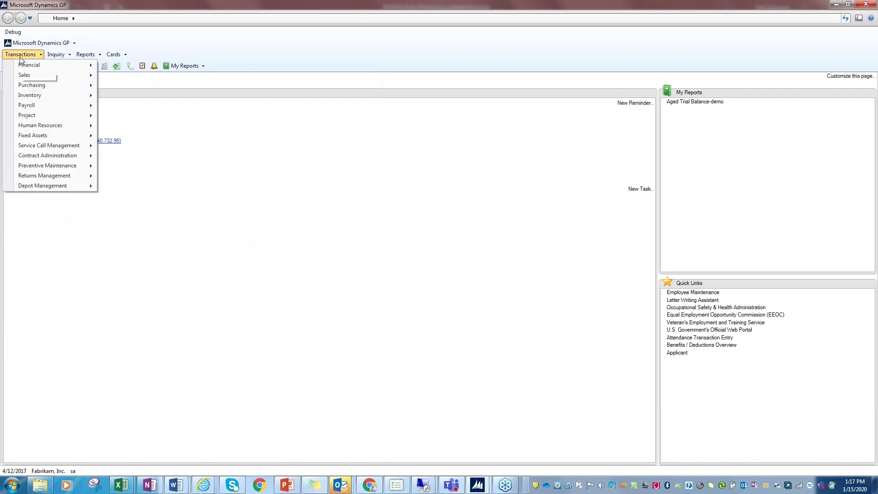
pyautogui.moveTo(30, 86)
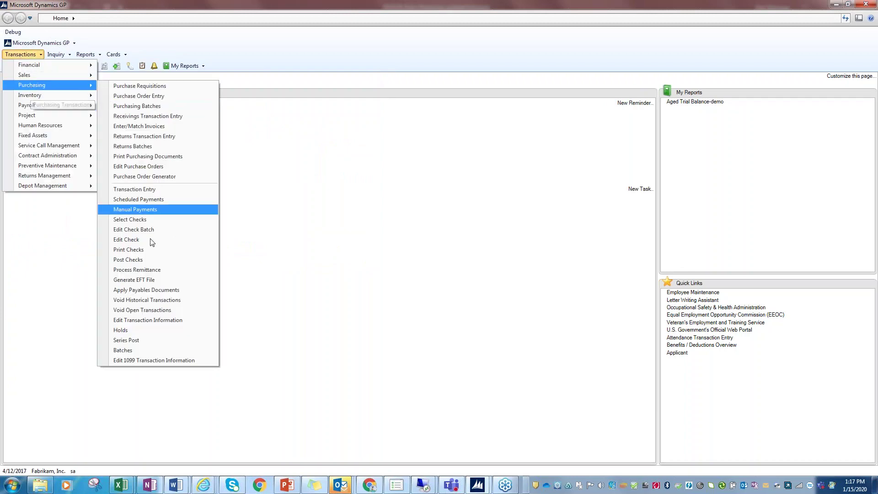
pyautogui.click(136, 359)
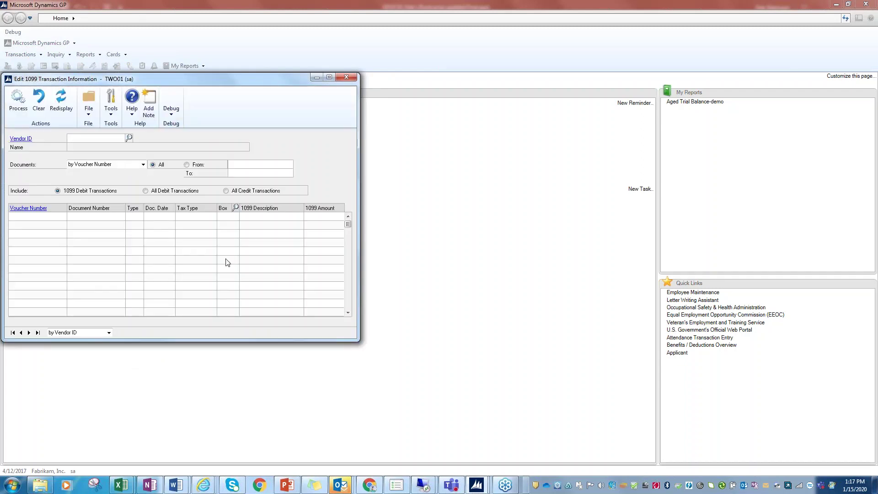
pyautogui.click(347, 76)
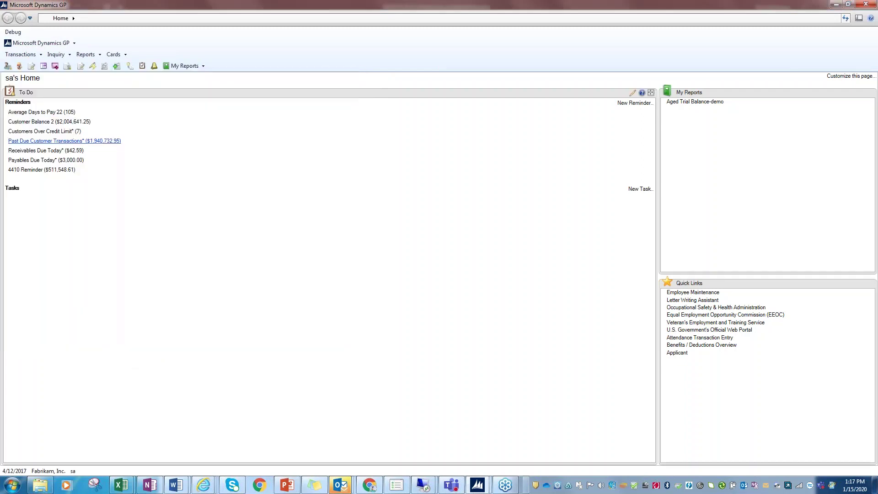
# Open the purchasing Print 1099 routine and briefly open the company address setup for its address ID
pyautogui.click(41, 43)
pyautogui.moveTo(32, 88)
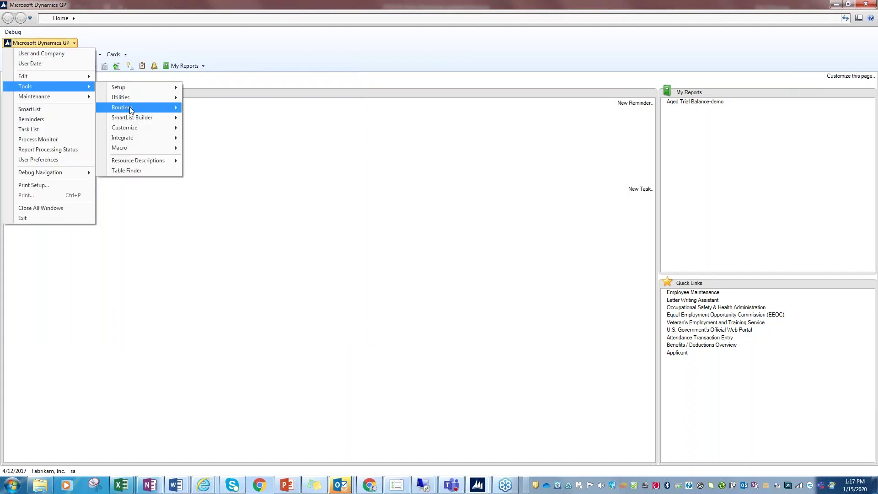
pyautogui.moveTo(172, 113)
pyautogui.moveTo(215, 143)
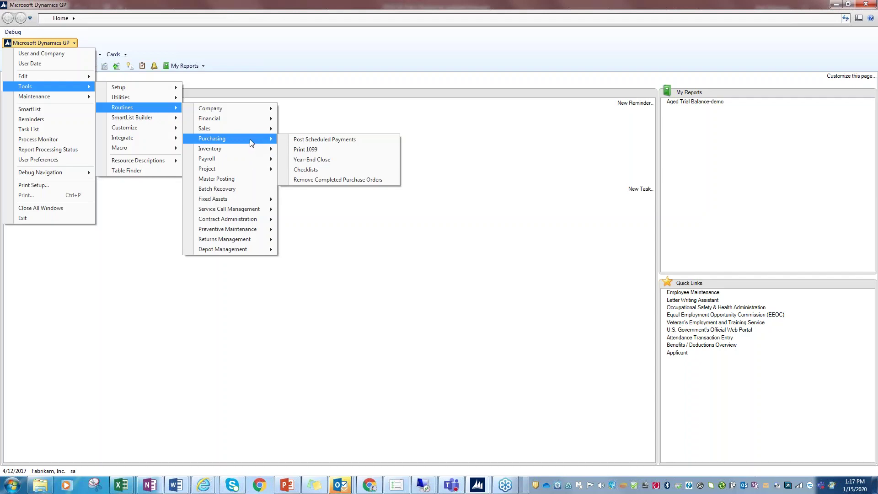
pyautogui.click(316, 149)
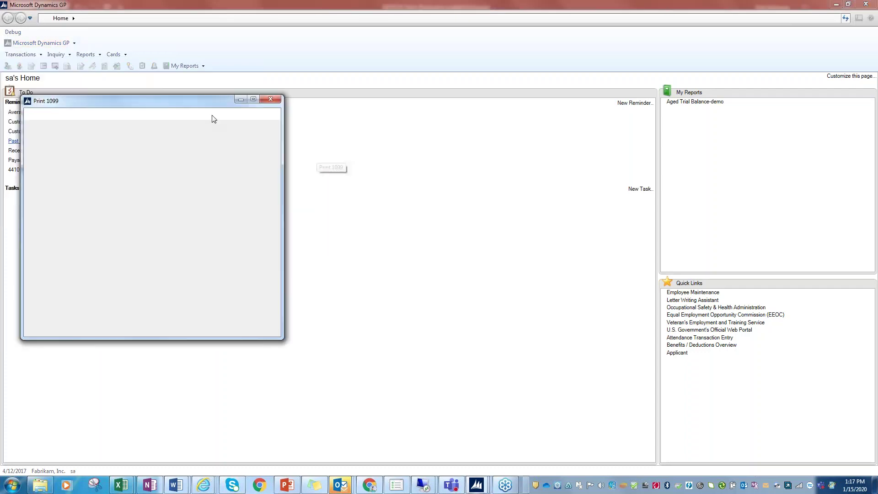
pyautogui.moveTo(215, 100); pyautogui.dragTo(302, 83)
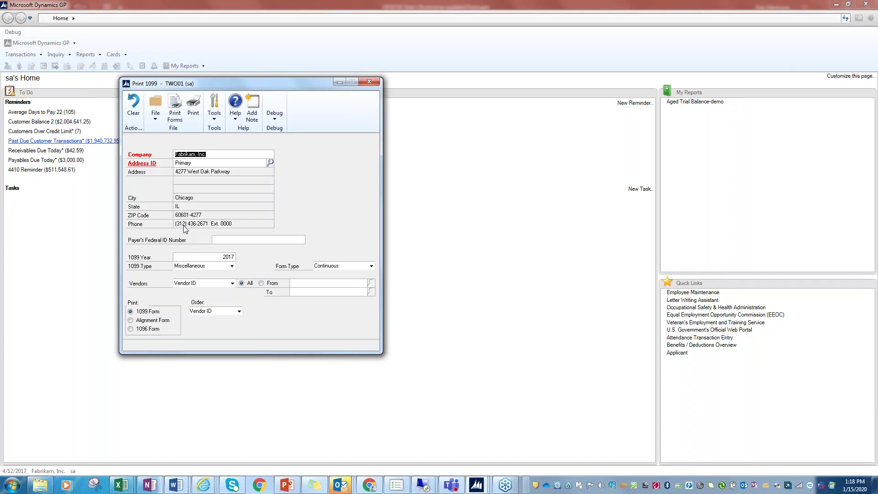
pyautogui.click(213, 238)
pyautogui.click(144, 165)
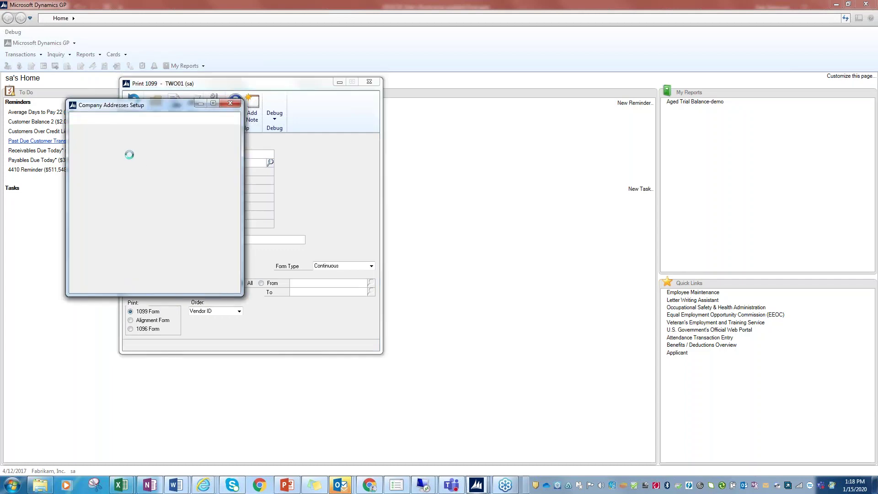
pyautogui.click(230, 102)
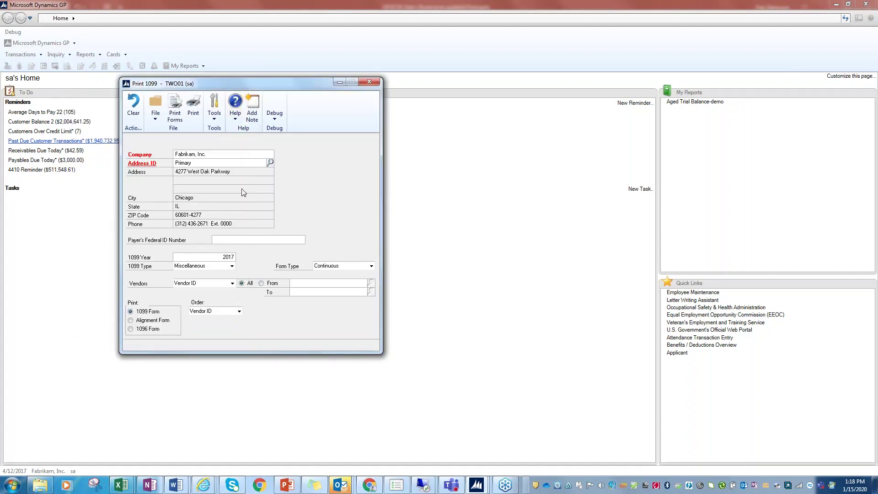
# Enter the payer's federal ID number and set the 1099 year to 2019
pyautogui.write('1234564789')
pyautogui.press('Tab')
pyautogui.write('2019')
pyautogui.press('Tab')
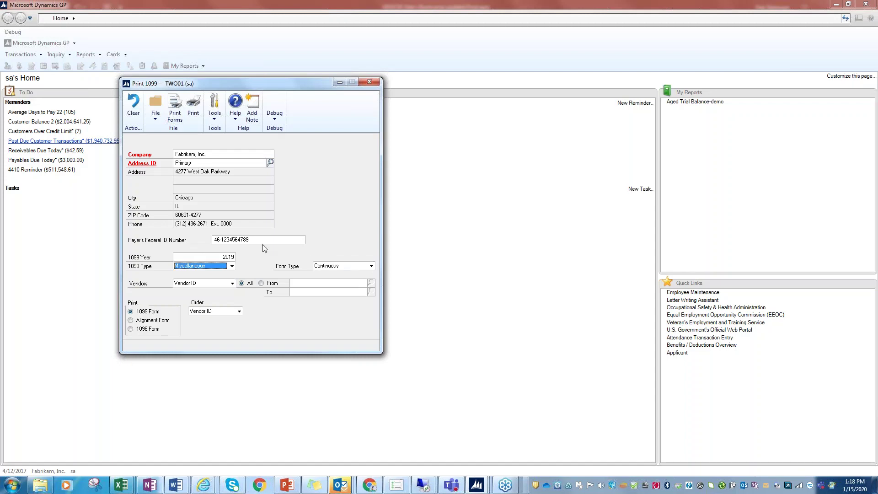
# Print the Miscellaneous 1099 forms for all vendors, output the 1099s Printed report to the screen, and close it
pyautogui.click(193, 109)
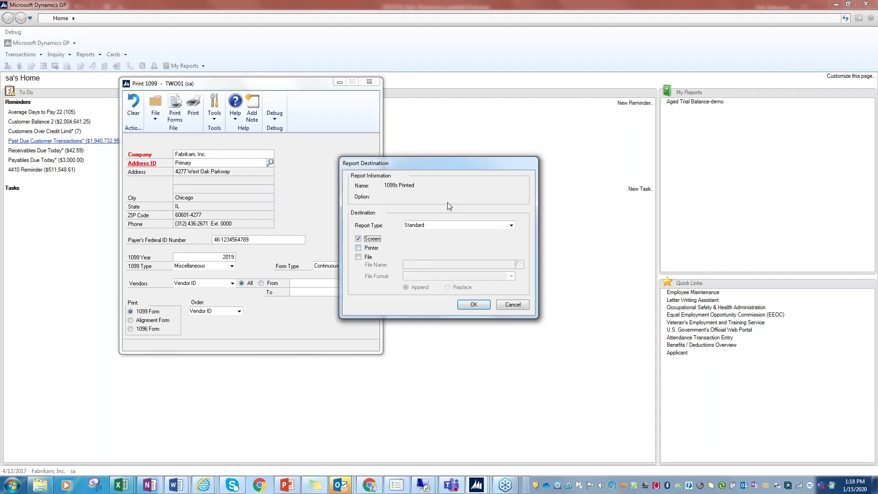
pyautogui.click(473, 303)
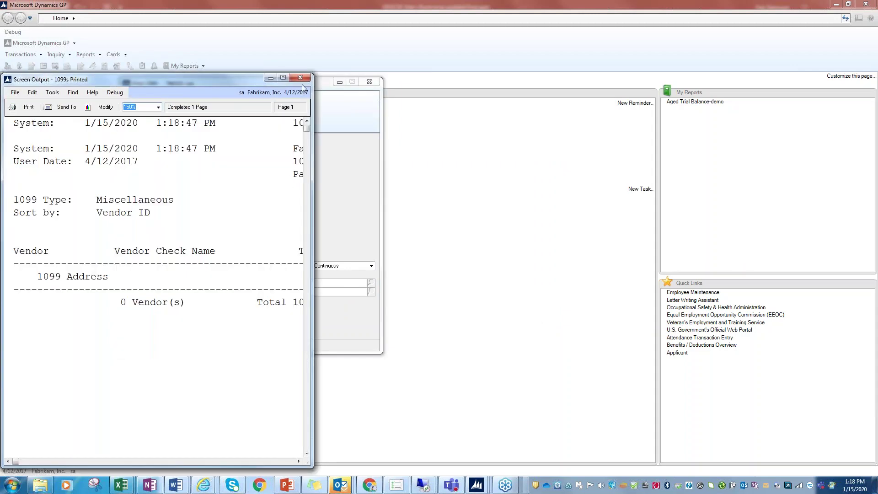
pyautogui.click(300, 78)
# Set the 1099 year to 2017, output the 1099s Printed report to the screen, and close the report and the Print 1099 window
pyautogui.doubleClick(224, 256)
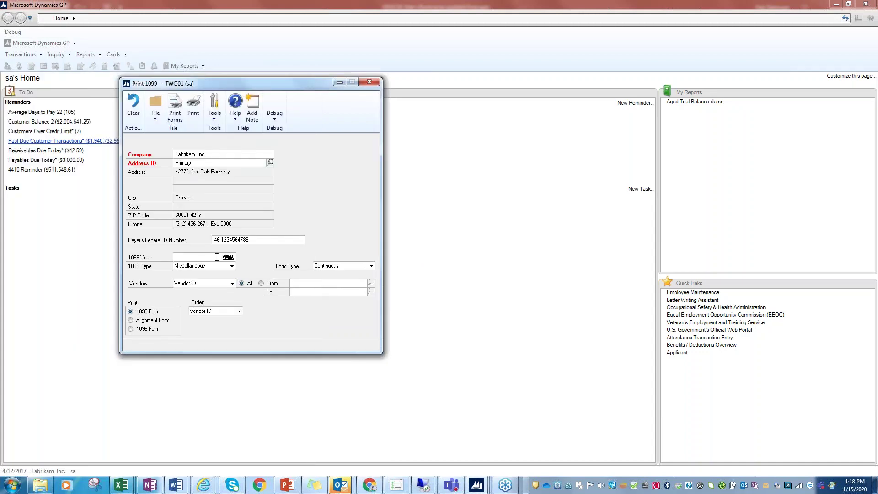
pyautogui.write('2017')
pyautogui.press('Tab')
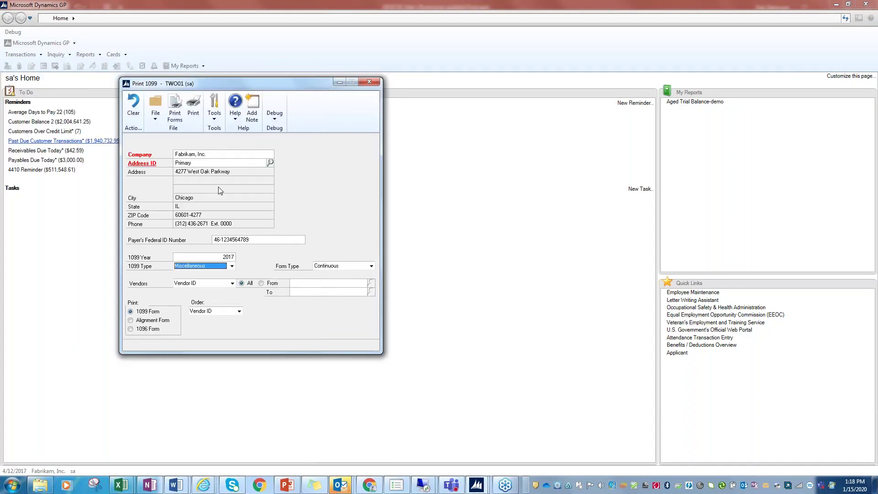
pyautogui.click(192, 104)
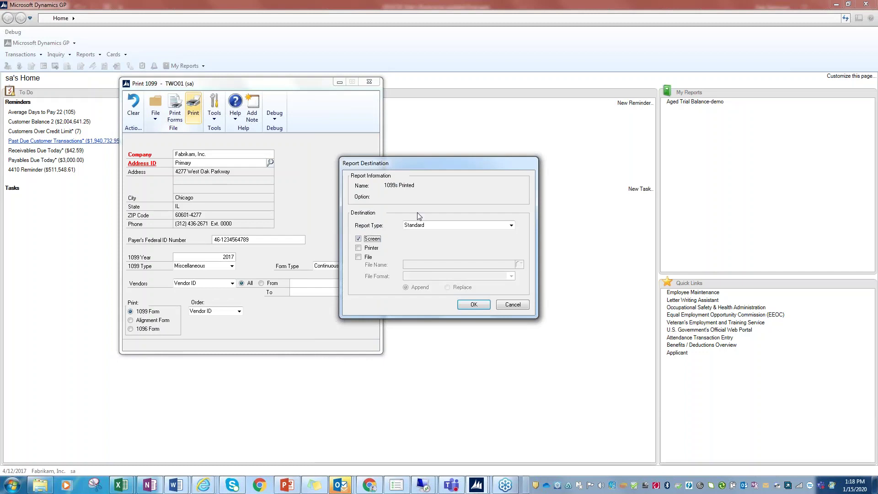
pyautogui.click(473, 305)
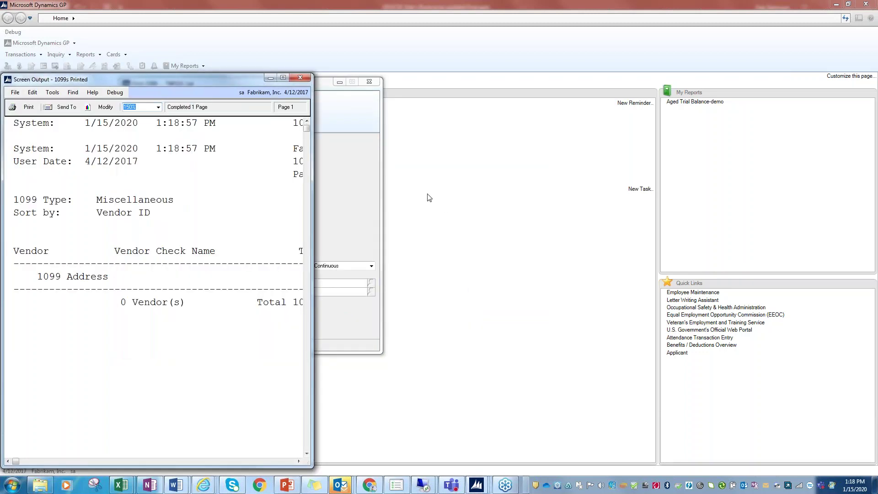
pyautogui.click(300, 77)
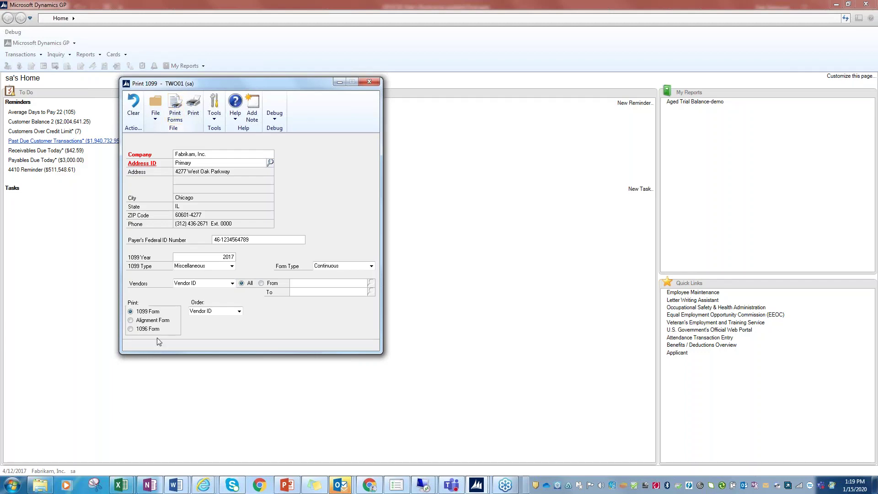
pyautogui.click(131, 329)
pyautogui.click(371, 81)
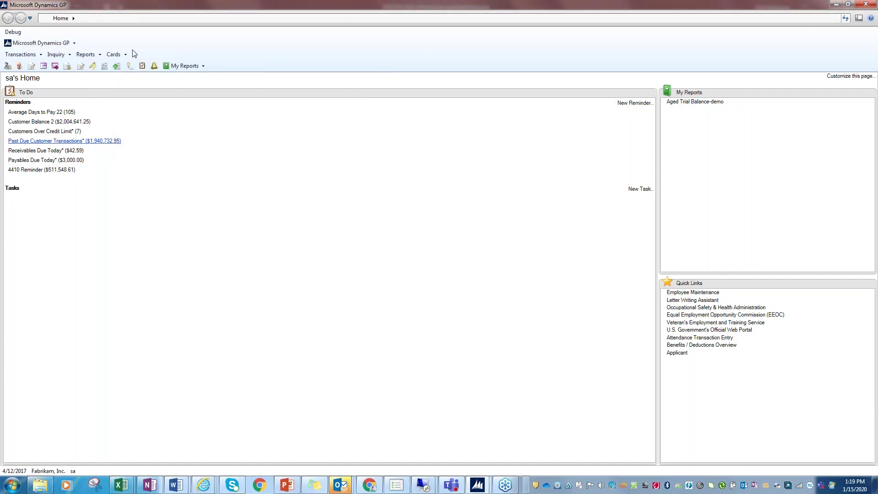
# Open the purchasing 1099 Details card and bring up the record for the vendor A Travel Company
pyautogui.click(113, 55)
pyautogui.moveTo(137, 95)
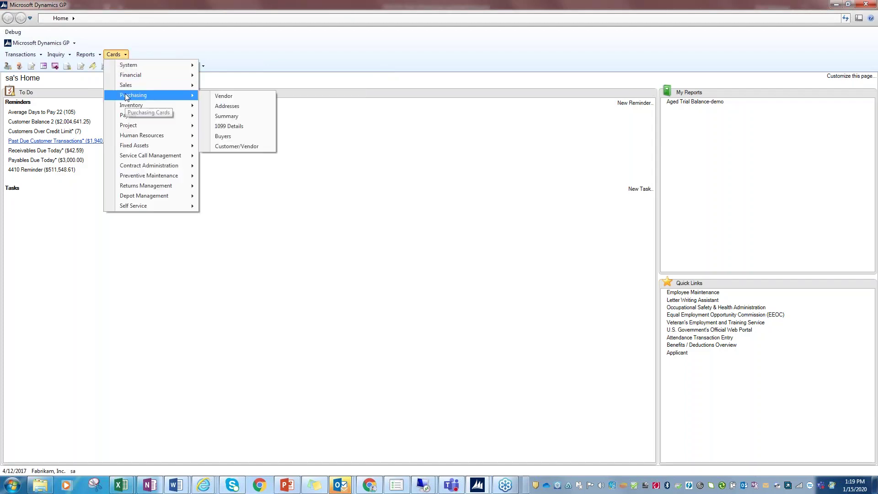
pyautogui.click(231, 126)
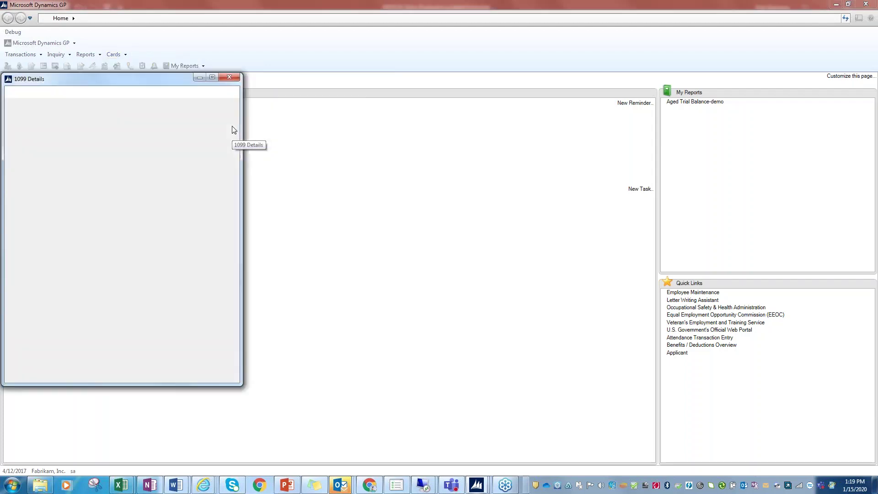
pyautogui.moveTo(168, 81)
pyautogui.mouseDown()
pyautogui.moveTo(348, 53)
pyautogui.moveTo(492, 47)
pyautogui.mouseUp()
pyautogui.click(353, 371)
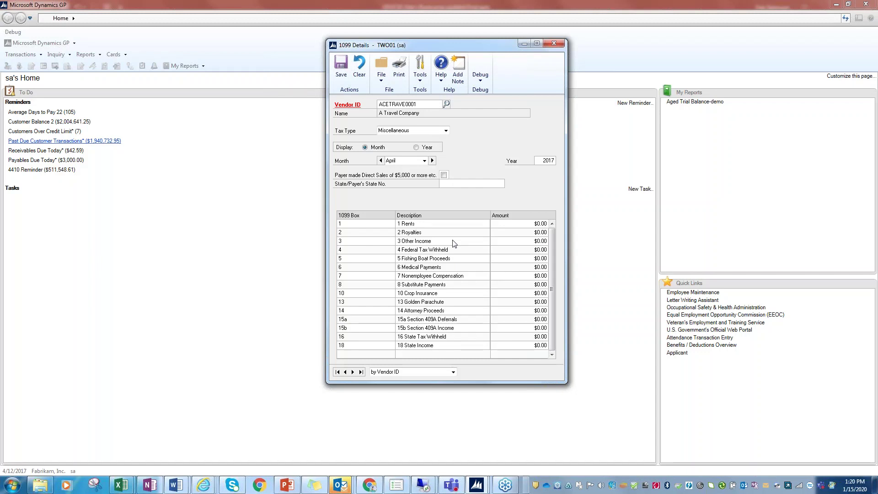
# Set the month to October for A Travel Company, and check its 1099 box amounts for the full year 2017
pyautogui.click(424, 160)
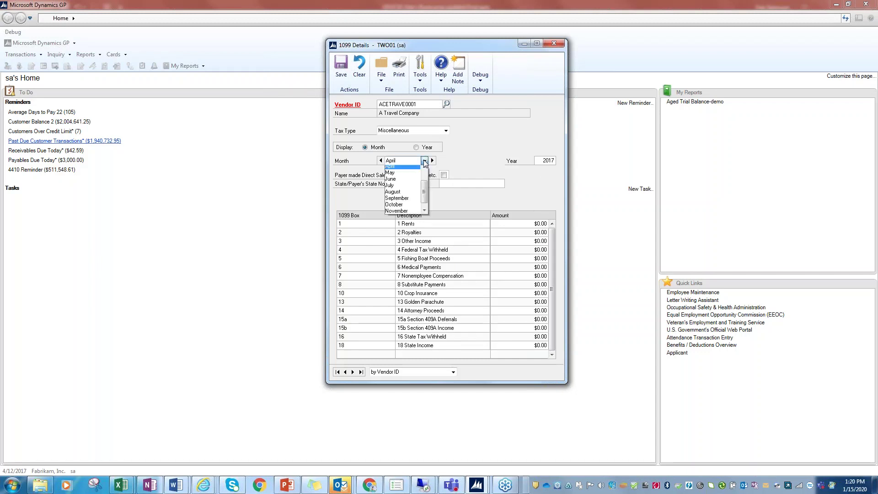
pyautogui.click(402, 207)
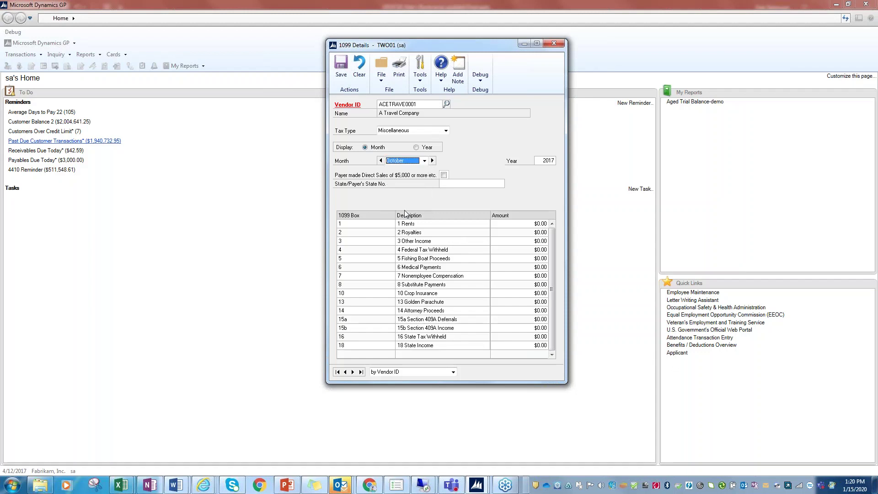
pyautogui.click(526, 264)
pyautogui.click(416, 148)
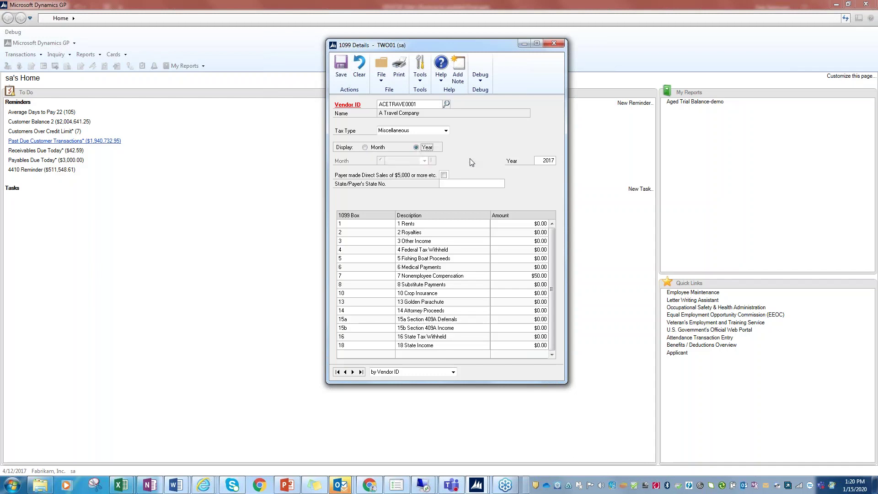
pyautogui.click(543, 161)
pyautogui.click(353, 372)
pyautogui.click(344, 372)
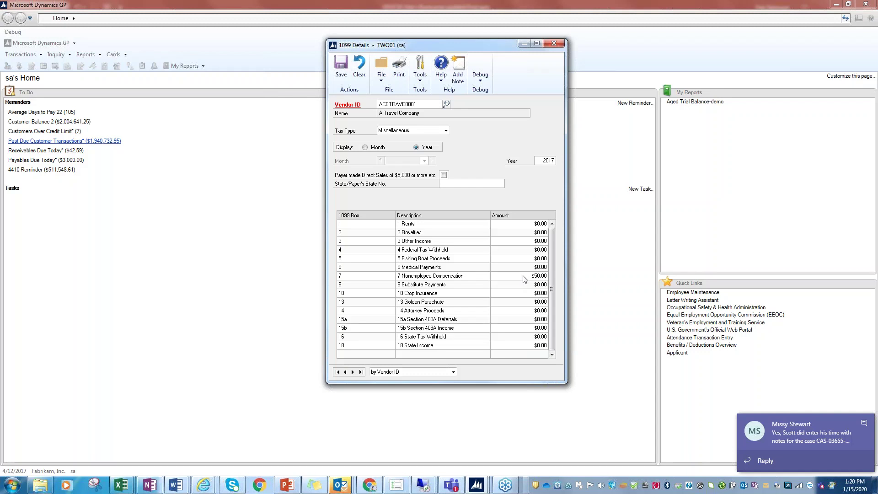
# Return to the monthly display, set October's box 7 Nonemployee Compensation to $750.00, and save A Travel Company's 1099 details
pyautogui.click(365, 148)
pyautogui.click(524, 277)
pyautogui.write('750')
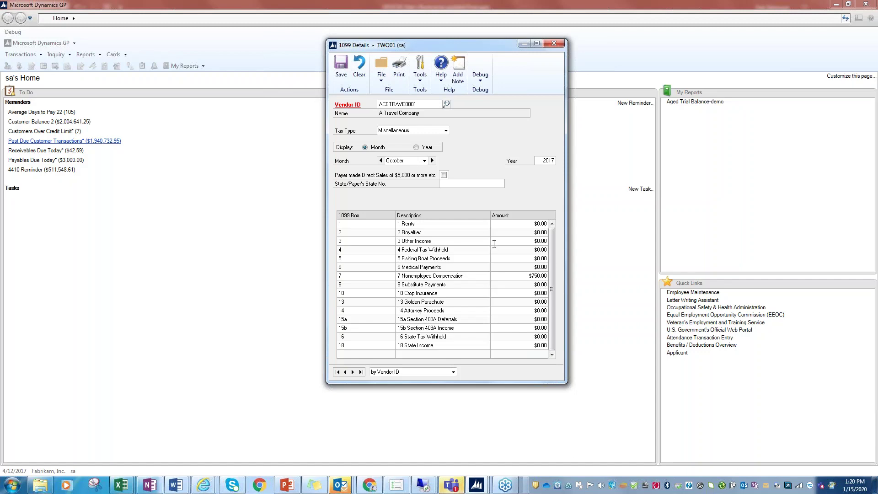
pyautogui.click(341, 67)
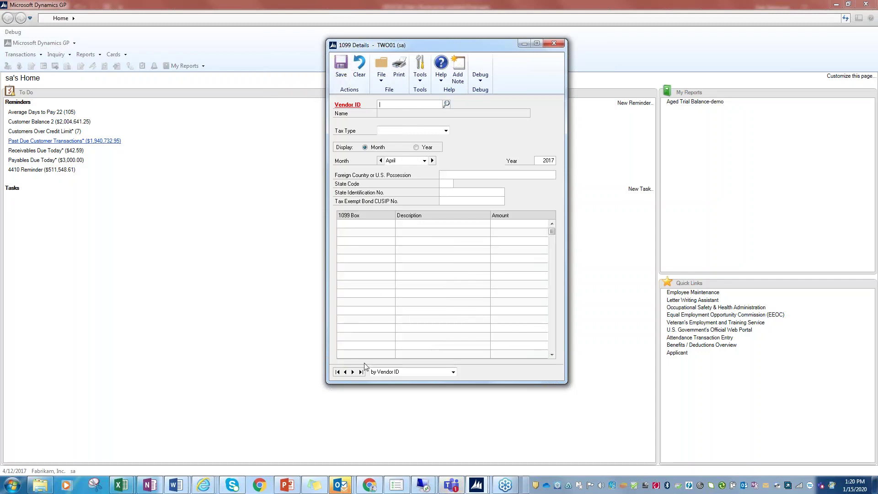
# Bring up the next 1099 vendor, set April's box 7 Nonemployee Compensation to $900.00, save, and close the 1099 Details window
pyautogui.click(353, 372)
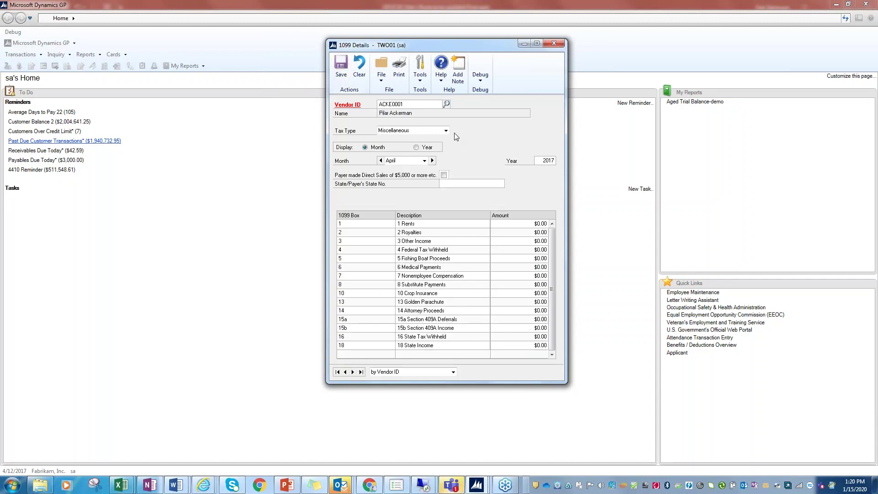
pyautogui.click(416, 148)
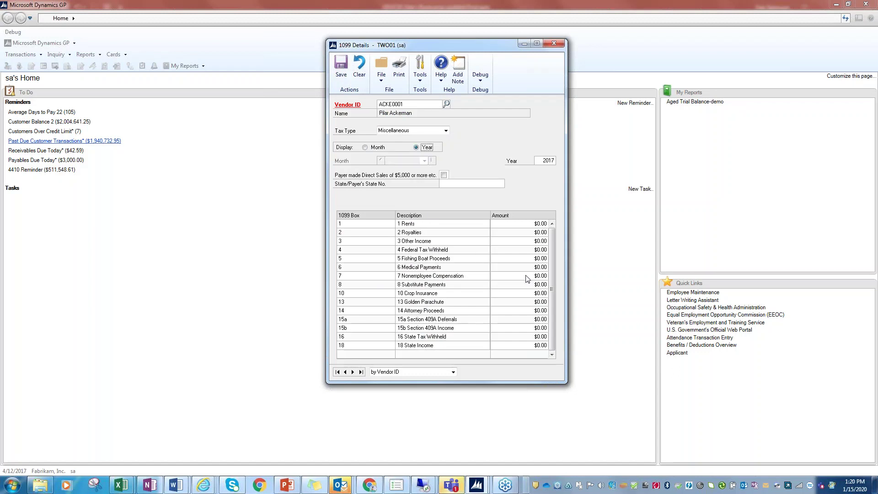
pyautogui.click(368, 147)
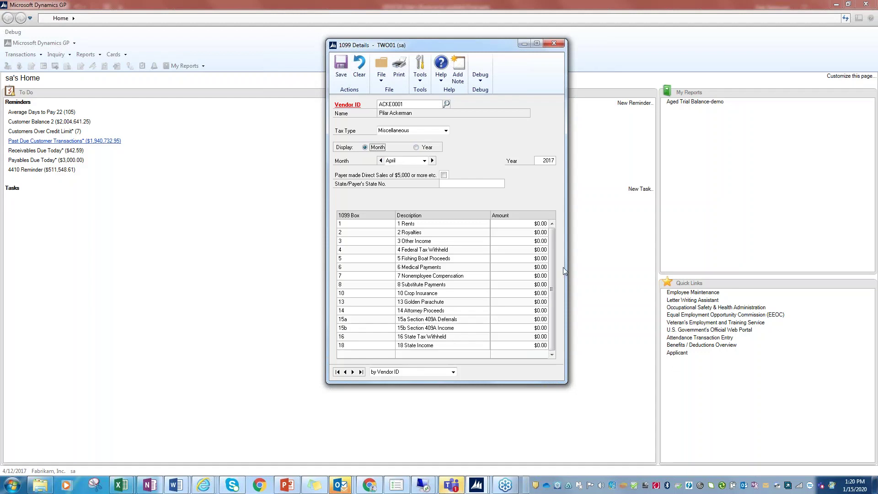
pyautogui.click(527, 277)
pyautogui.write('90')
pyautogui.press('Tab')
pyautogui.click(342, 63)
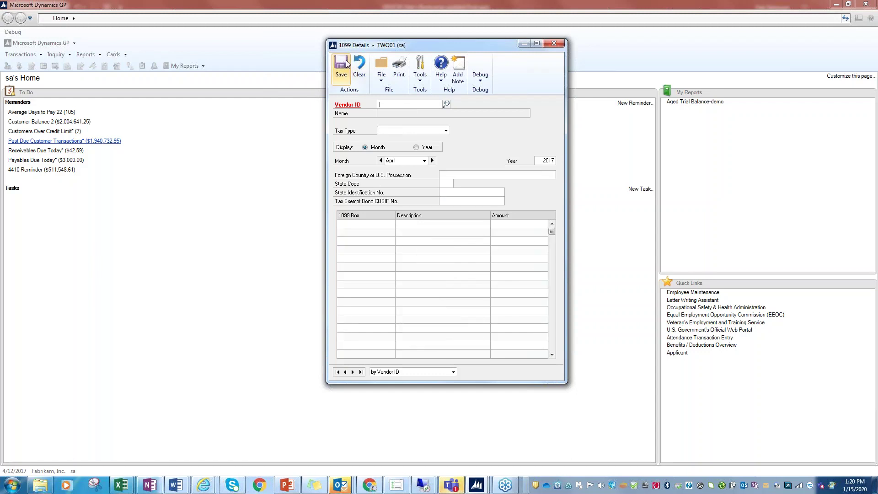
pyautogui.click(554, 43)
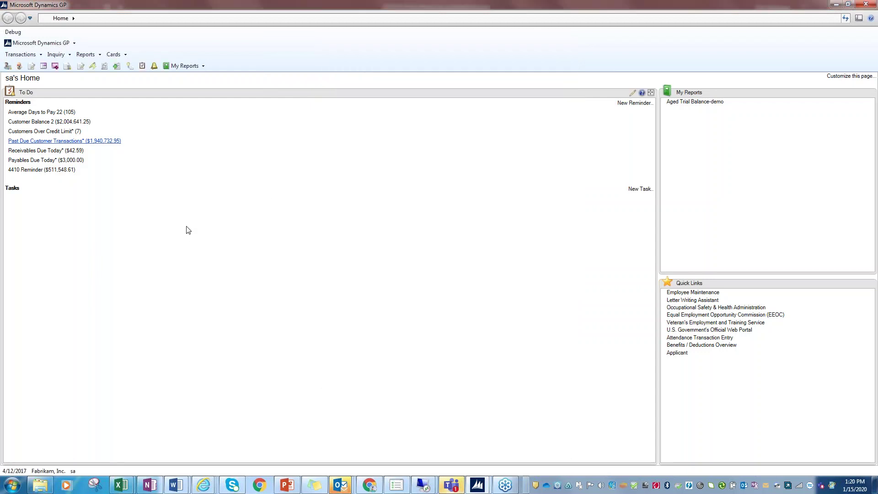
# Reopen the purchasing Print 1099 routine and enter the payer's federal ID number, keeping 1099 year 2017 and type Miscellaneous
pyautogui.click(43, 43)
pyautogui.moveTo(50, 86)
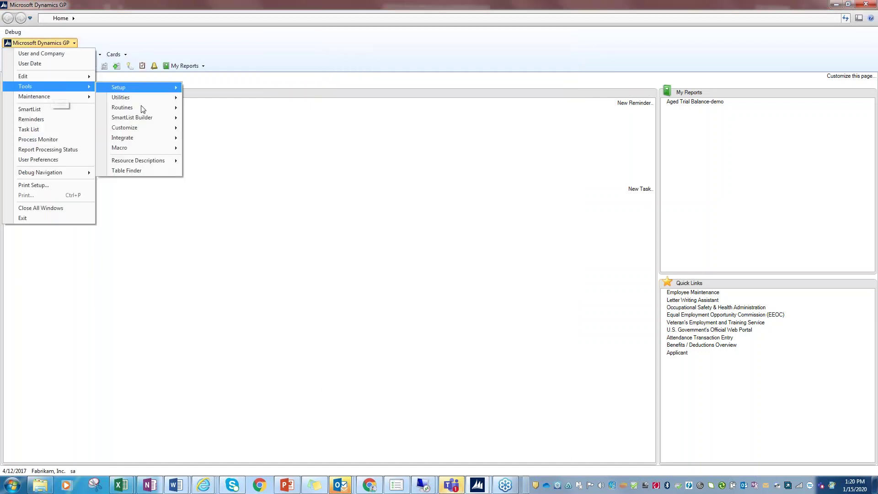
pyautogui.moveTo(140, 106)
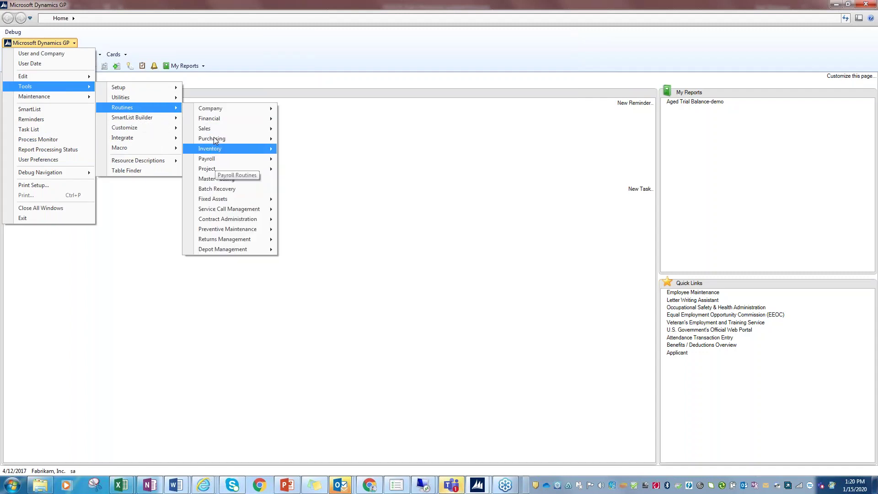
pyautogui.moveTo(213, 138)
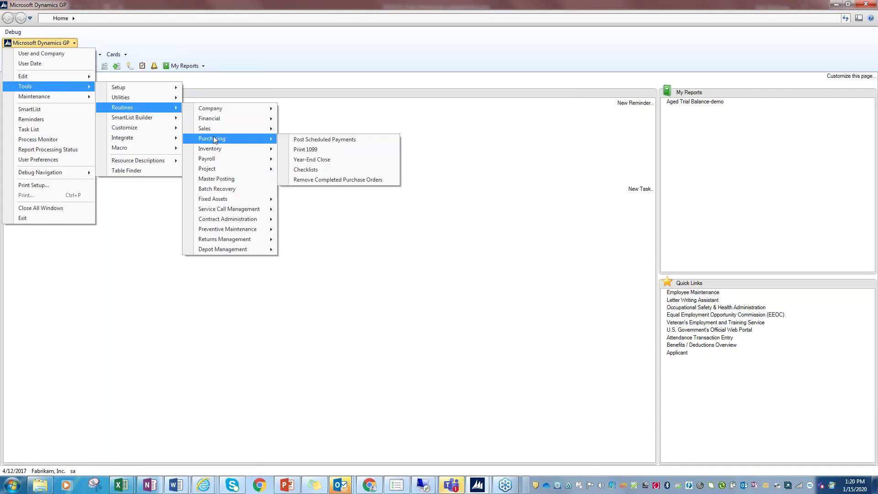
pyautogui.click(305, 149)
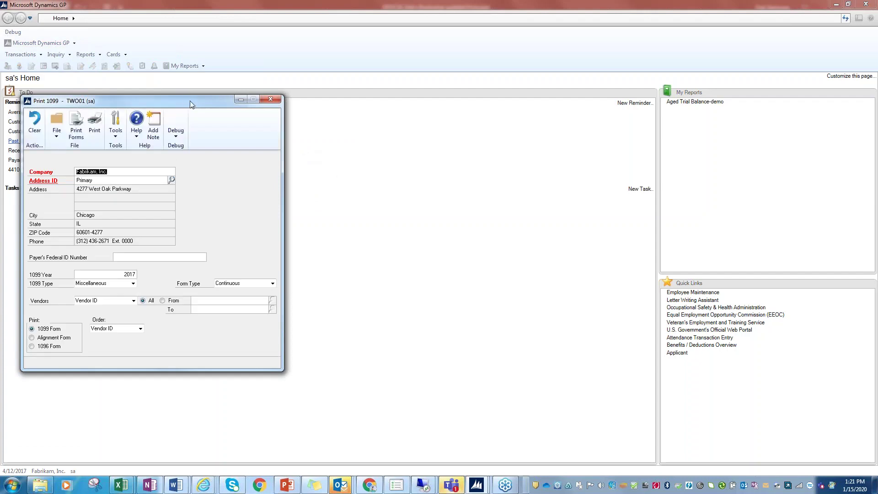
pyautogui.moveTo(190, 100); pyautogui.dragTo(284, 93)
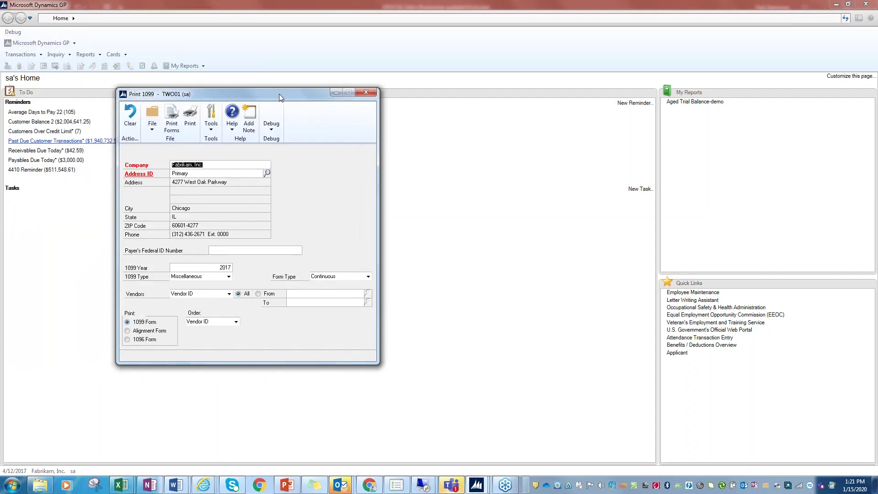
pyautogui.click(221, 251)
pyautogui.write('46-22212121')
pyautogui.press('Tab')
pyautogui.press('Tab')
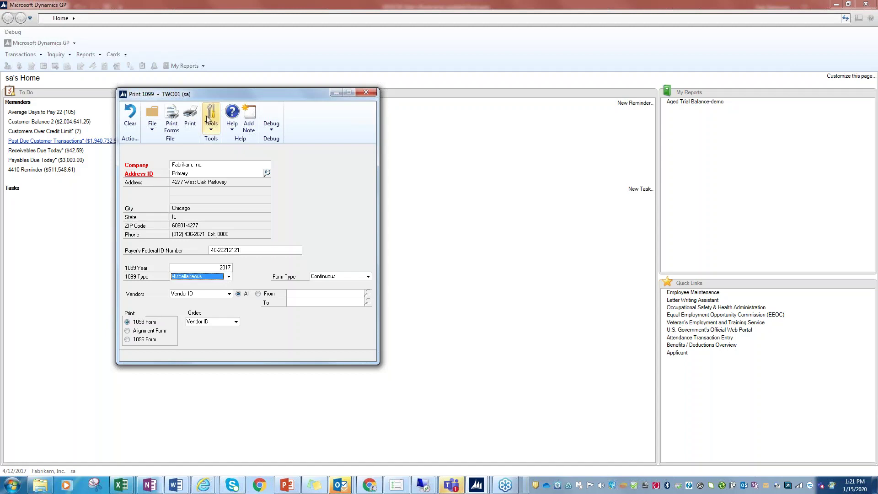
# Output the 1099 edit list for all vendors to the screen, review it at full size, and close it
pyautogui.click(188, 120)
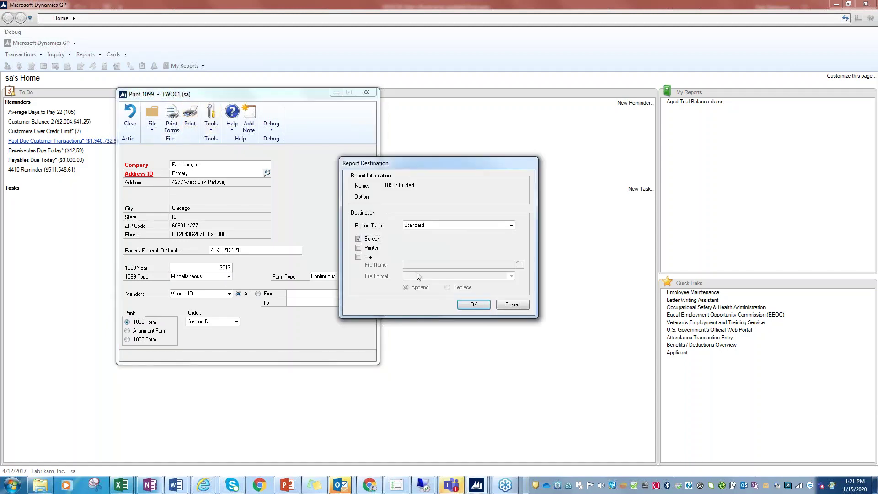
pyautogui.click(474, 305)
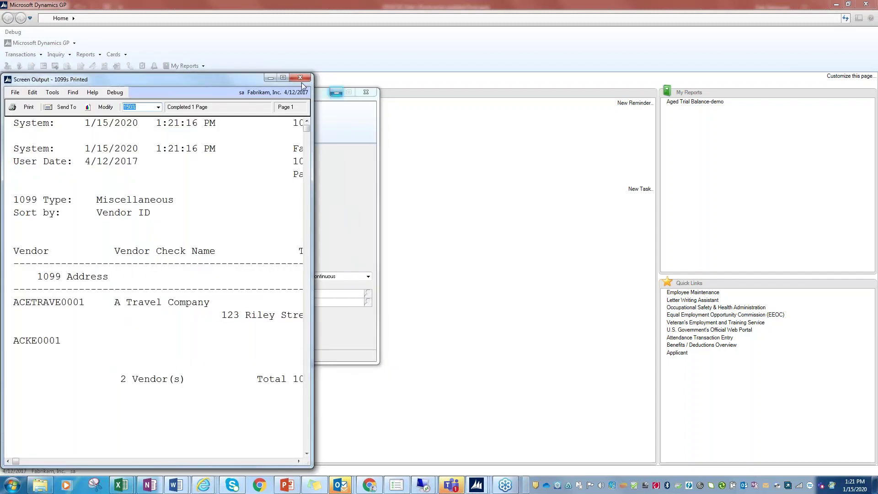
pyautogui.click(282, 78)
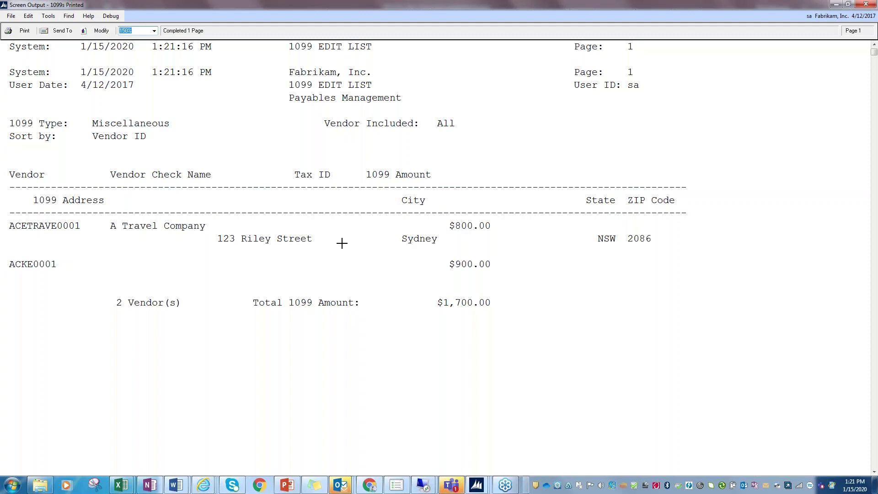
pyautogui.click(867, 5)
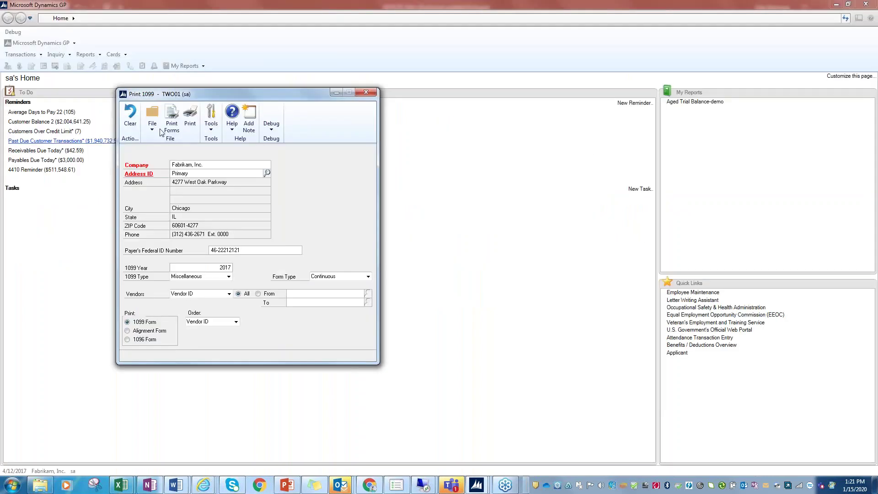
# Print the Miscellaneous 1099 forms to the screen, review them at full size, and close the output and the Print 1099 window
pyautogui.click(172, 117)
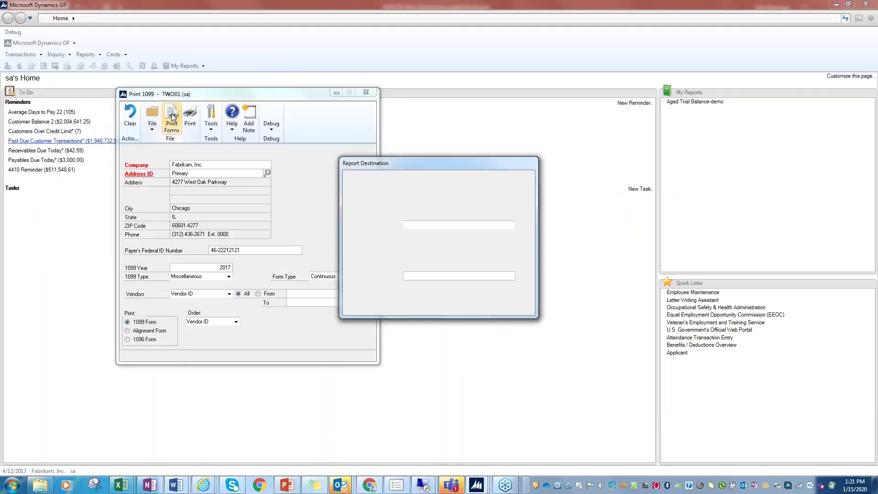
pyautogui.click(472, 305)
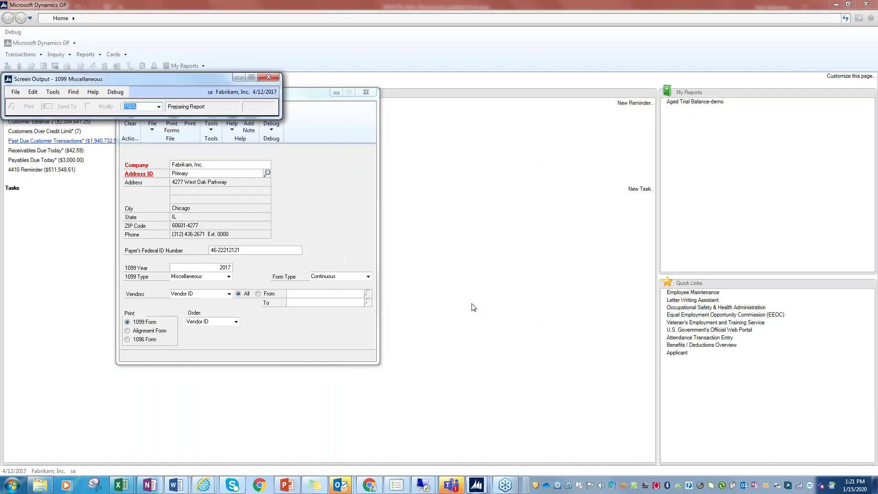
pyautogui.click(284, 79)
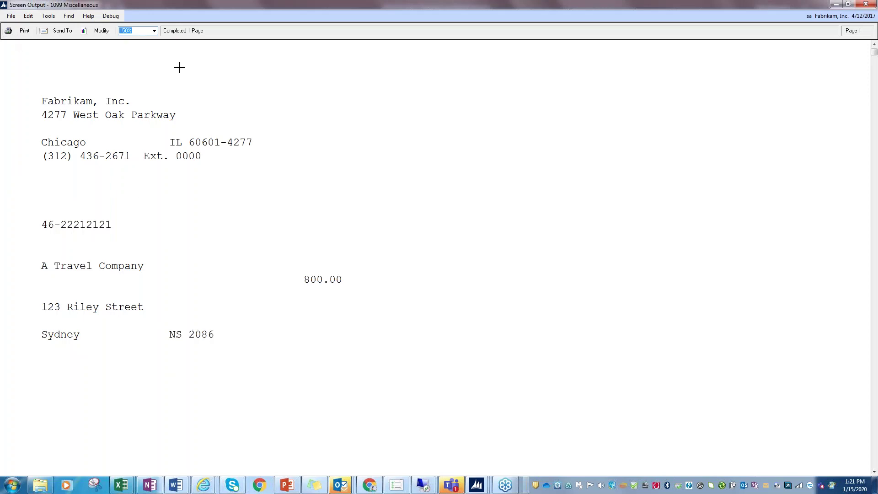
pyautogui.click(872, 5)
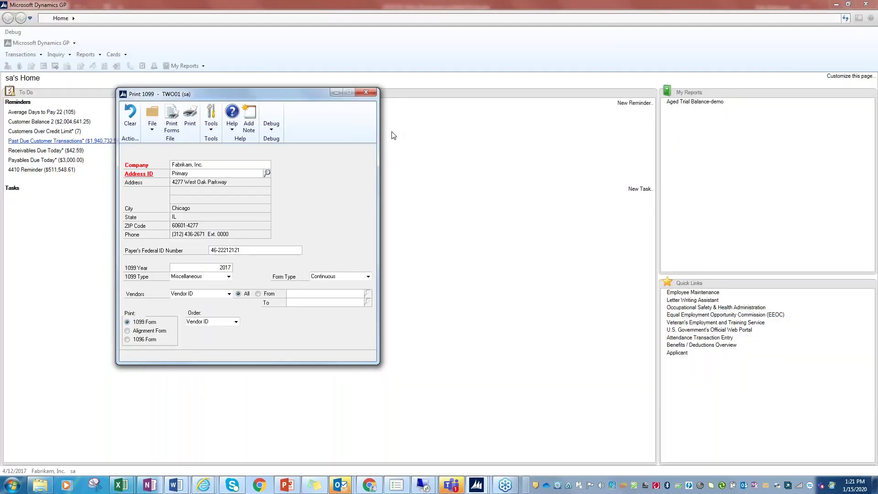
pyautogui.click(366, 92)
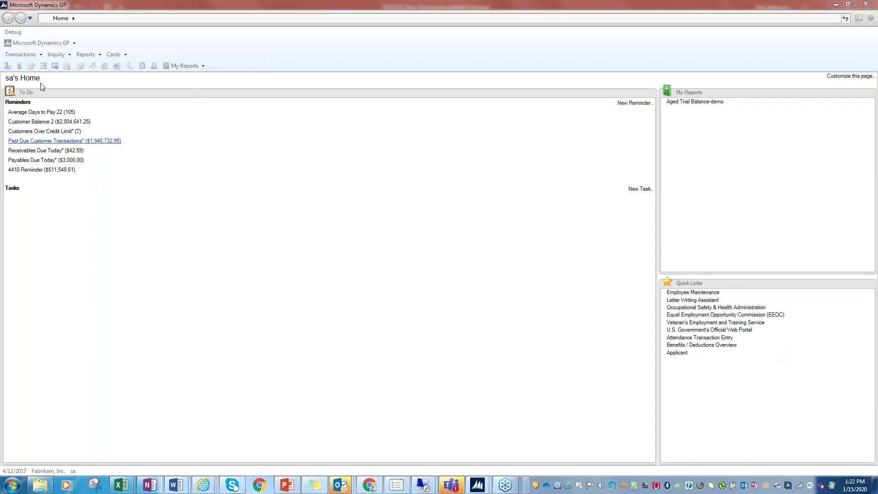
# Open the purchasing vendor card, browse through the first vendor records to check their 1099 address status, and close the card
pyautogui.click(114, 55)
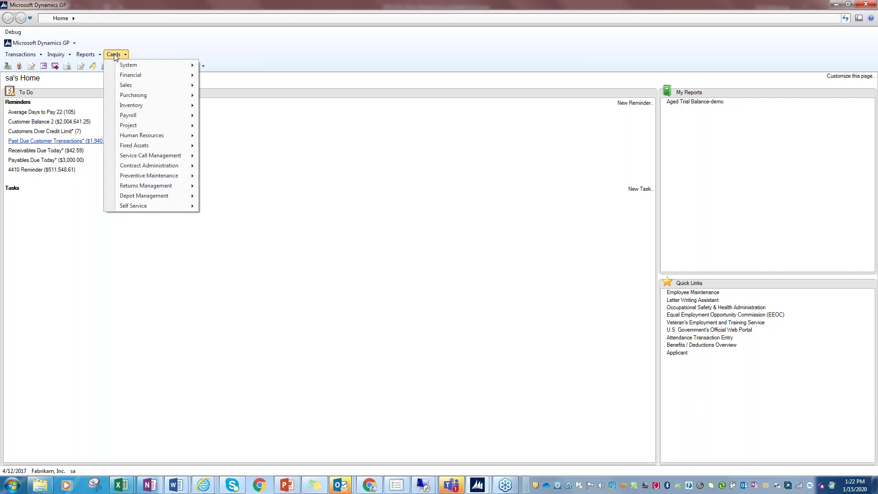
pyautogui.moveTo(128, 96)
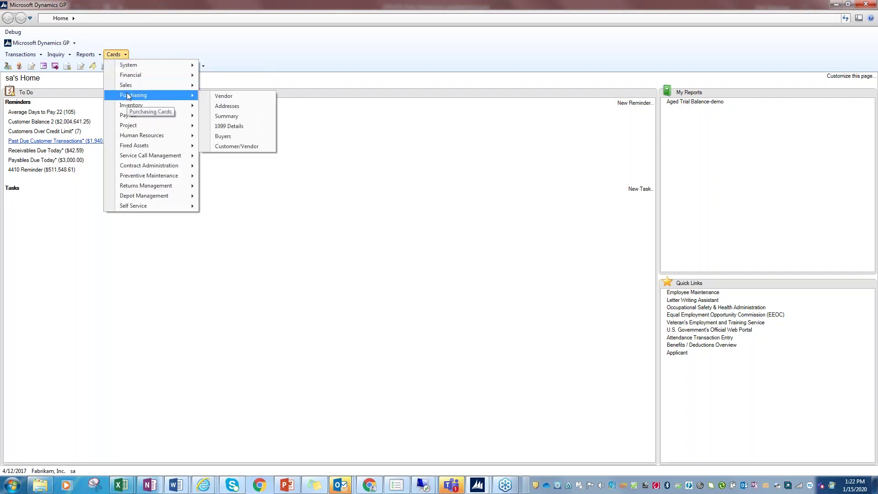
pyautogui.click(204, 98)
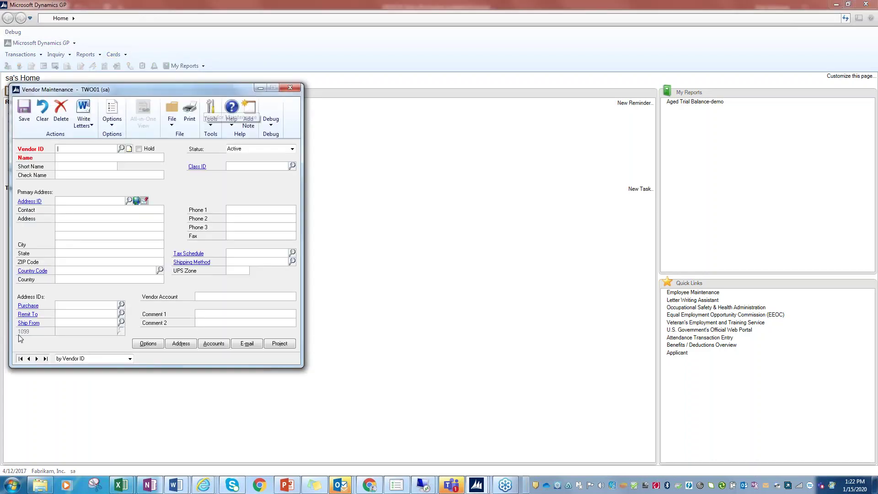
pyautogui.click(37, 359)
pyautogui.click(37, 359)
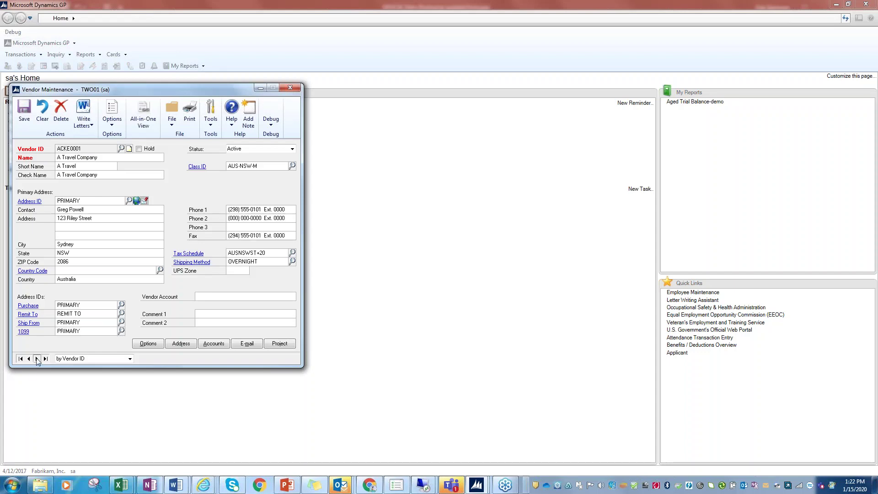
pyautogui.click(37, 359)
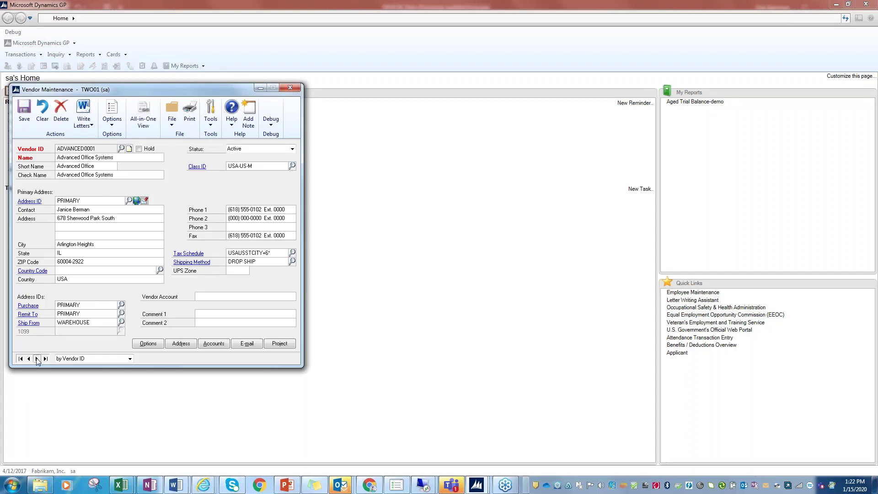
pyautogui.click(37, 359)
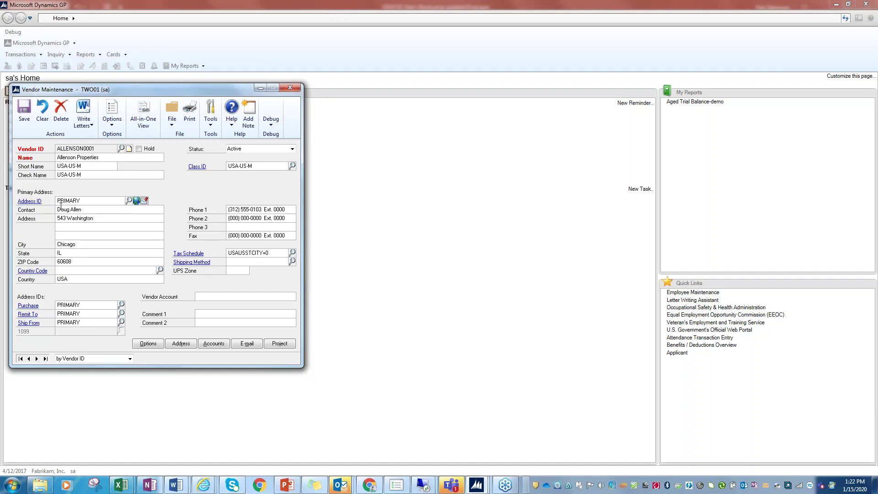
pyautogui.click(29, 358)
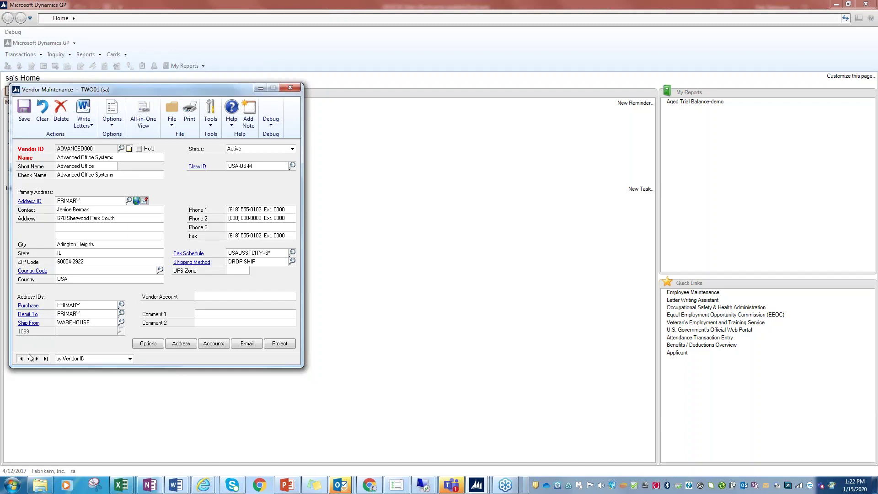
pyautogui.click(291, 87)
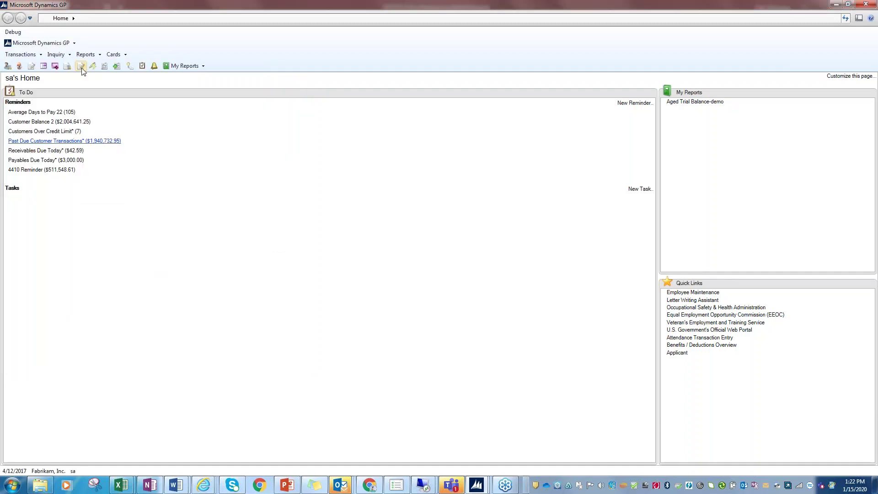
# Open the purchasing Edit 1099 Transaction Information window and try to load vendor ALLENSON0001
pyautogui.click(21, 55)
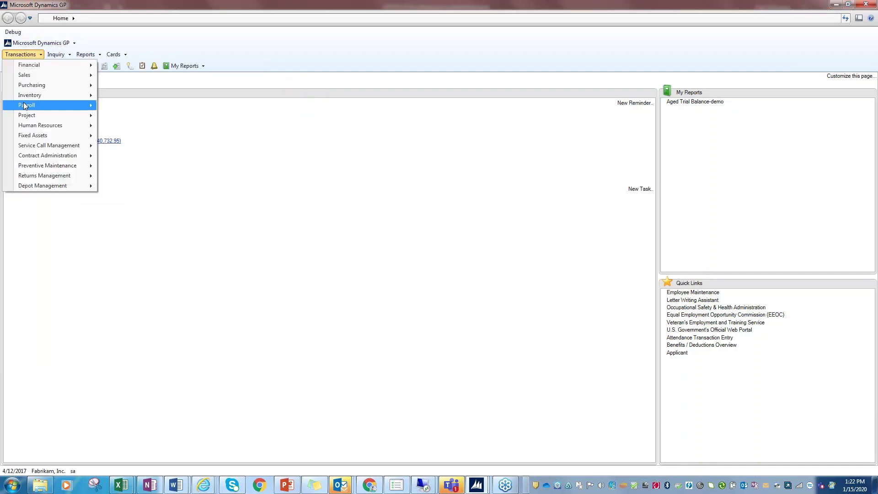
pyautogui.moveTo(24, 86)
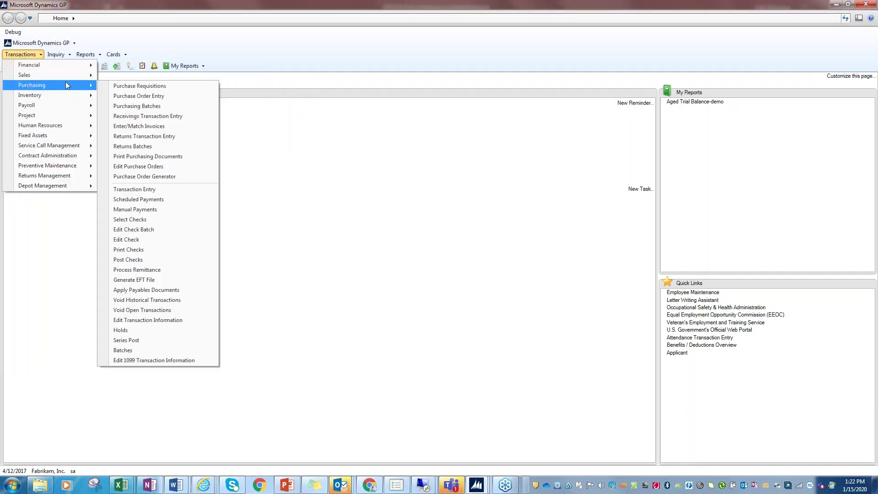
pyautogui.click(134, 360)
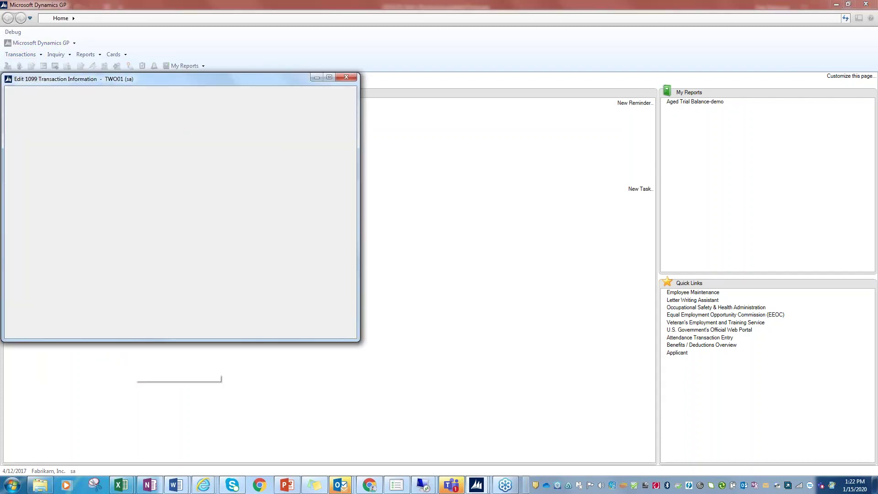
pyautogui.write('ALLENSON0001')
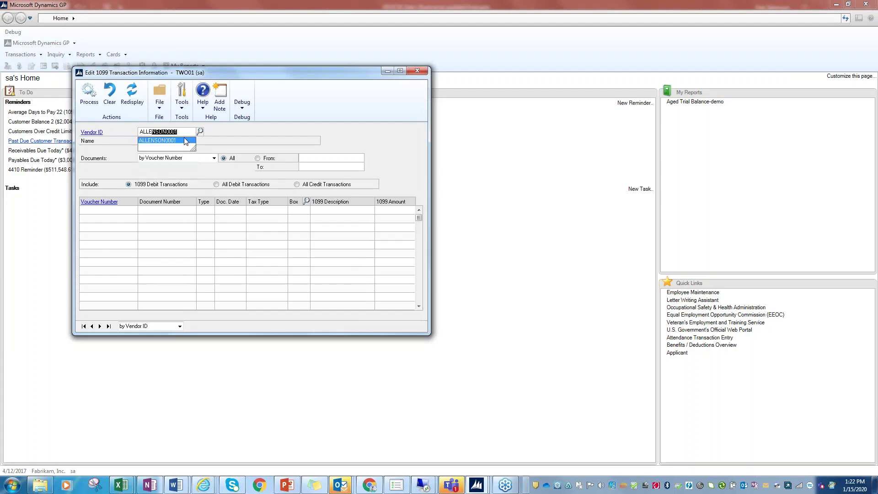
pyautogui.press('Tab')
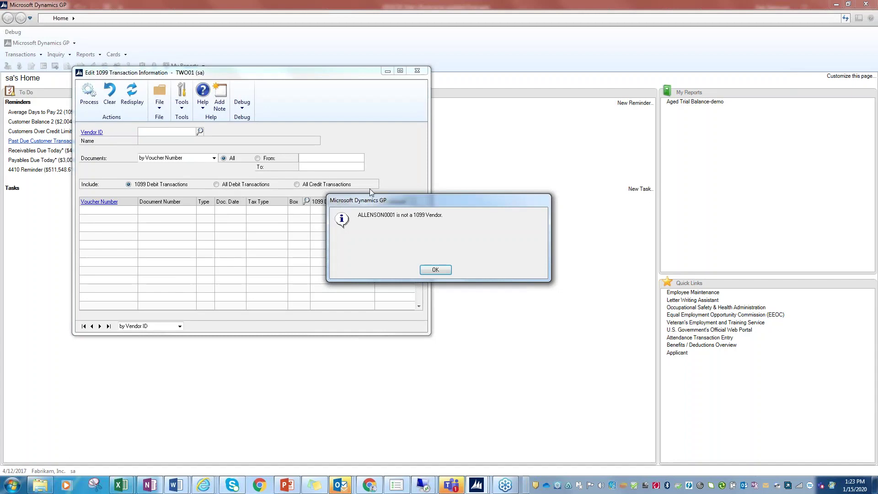
pyautogui.click(438, 271)
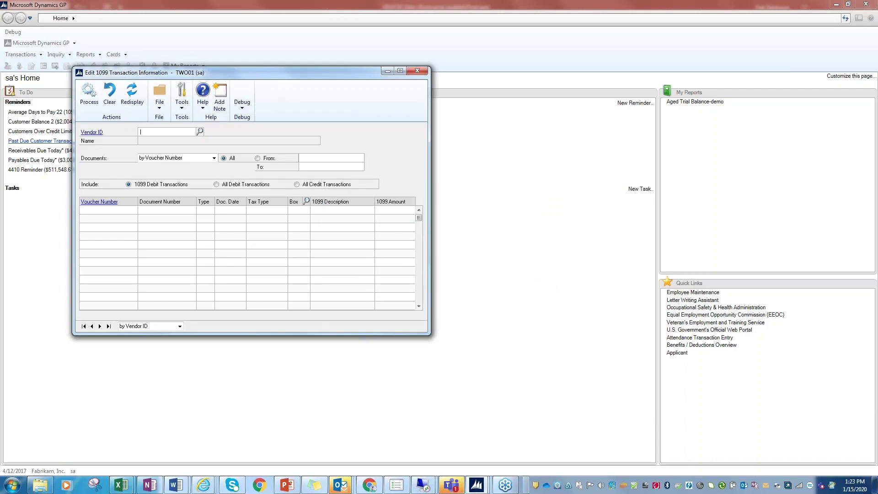
# Open Vendor Maintenance from the 1099 transaction window and bring up the record for vendor ALLENSON0001
pyautogui.click(91, 132)
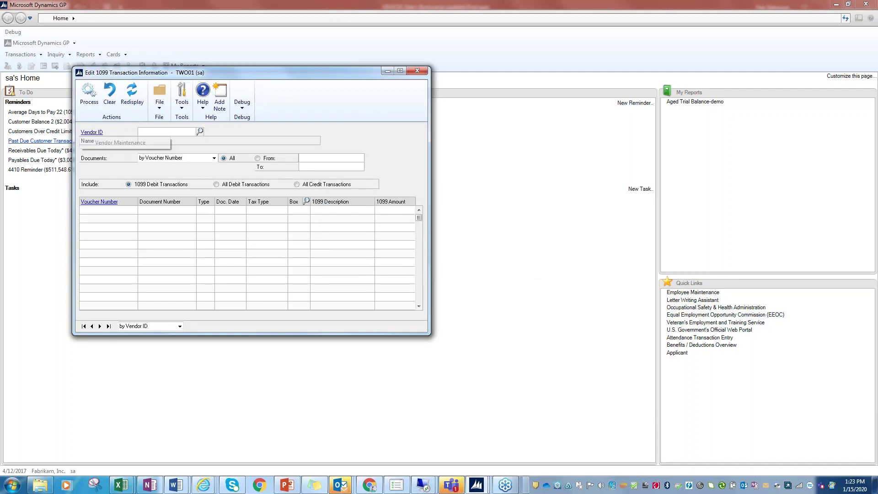
pyautogui.click(114, 143)
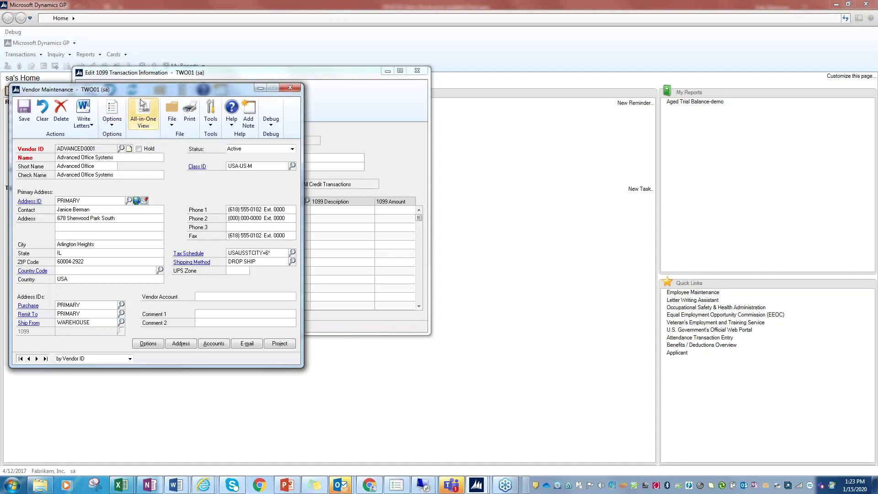
pyautogui.moveTo(144, 90); pyautogui.dragTo(397, 145)
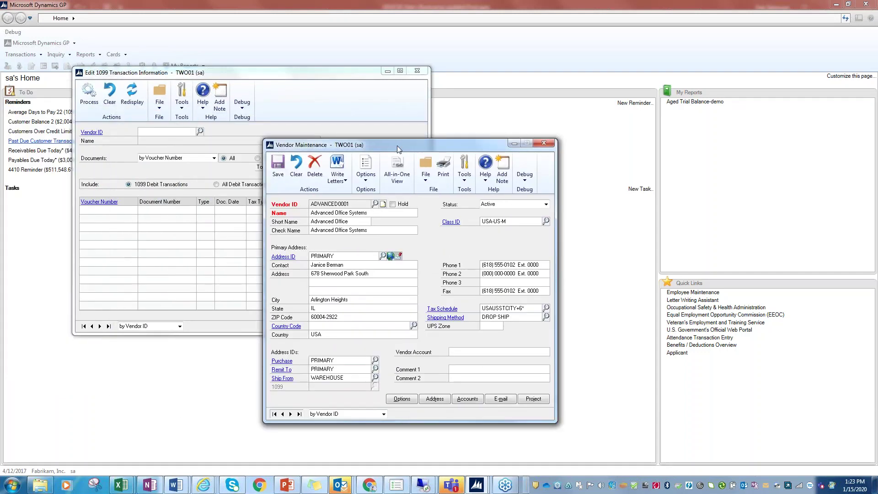
pyautogui.click(301, 165)
pyautogui.write('AL')
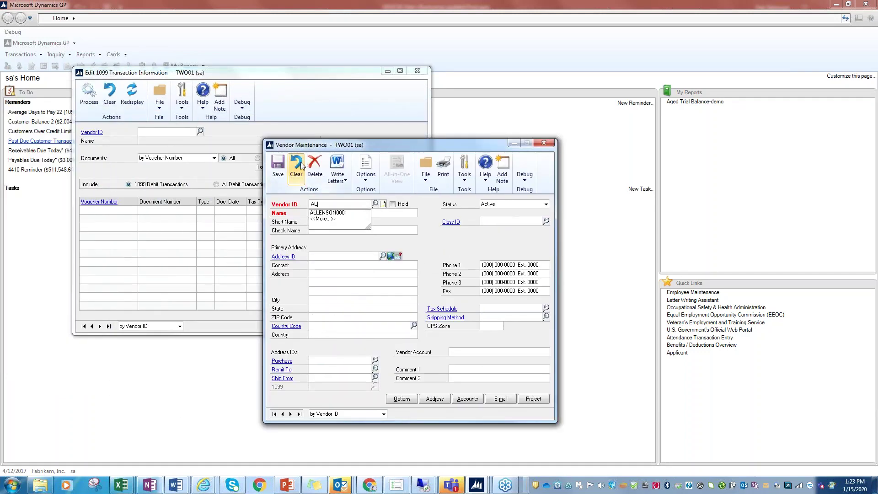
pyautogui.write('L')
pyautogui.press('Tab')
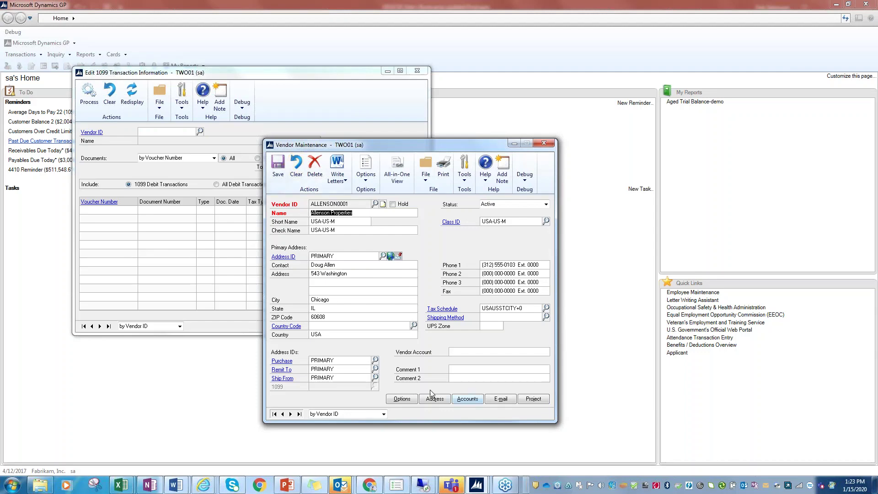
# In the vendor's options, set the tax type to Miscellaneous, accept it, save the vendor record, and close Vendor Maintenance
pyautogui.click(402, 398)
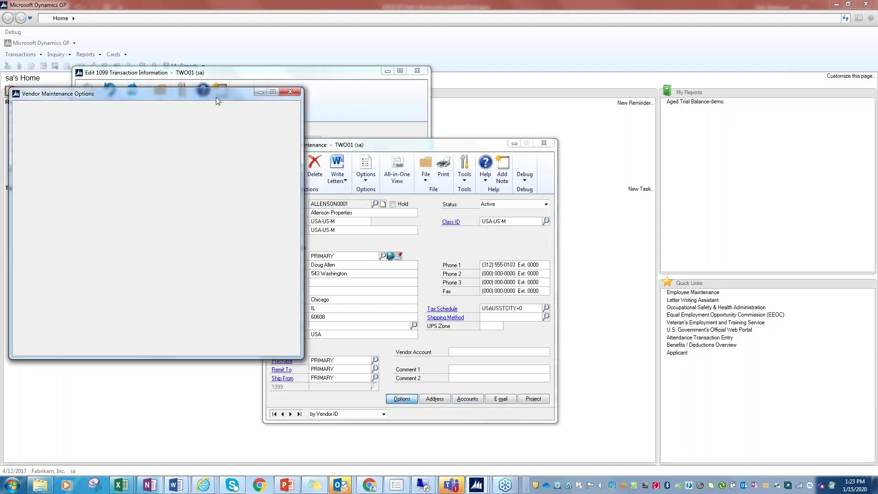
pyautogui.moveTo(216, 96); pyautogui.dragTo(376, 113)
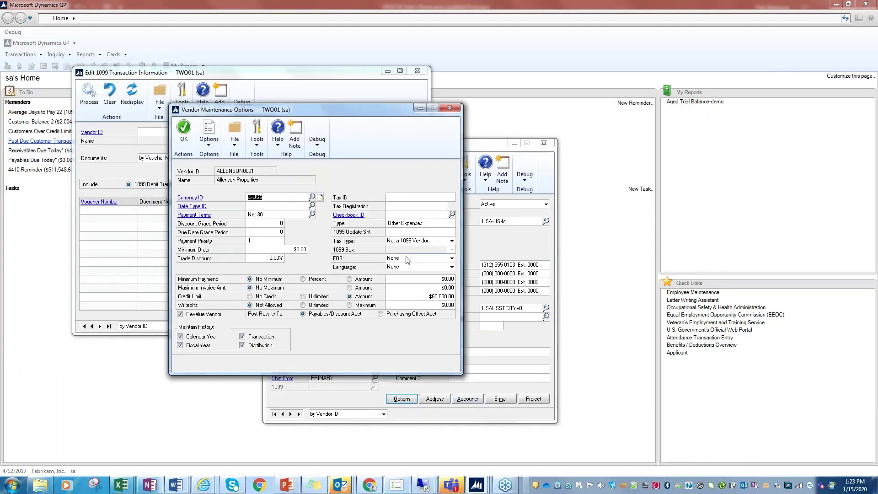
pyautogui.click(410, 240)
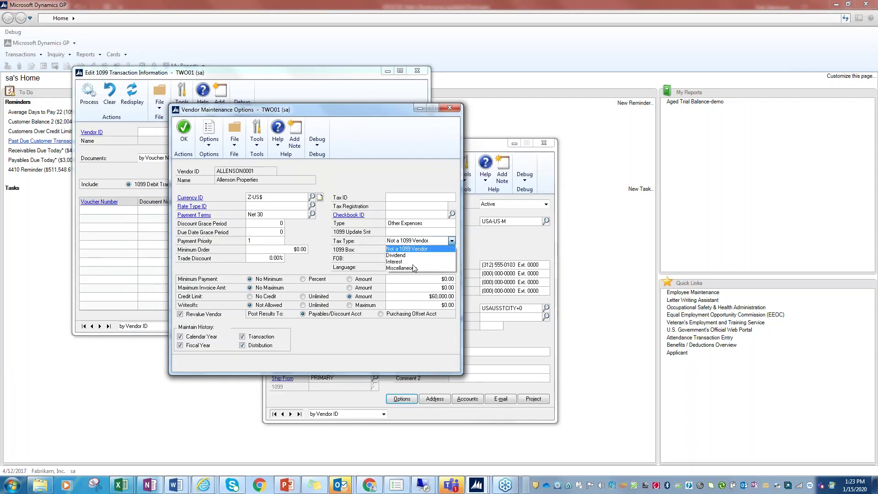
pyautogui.click(414, 267)
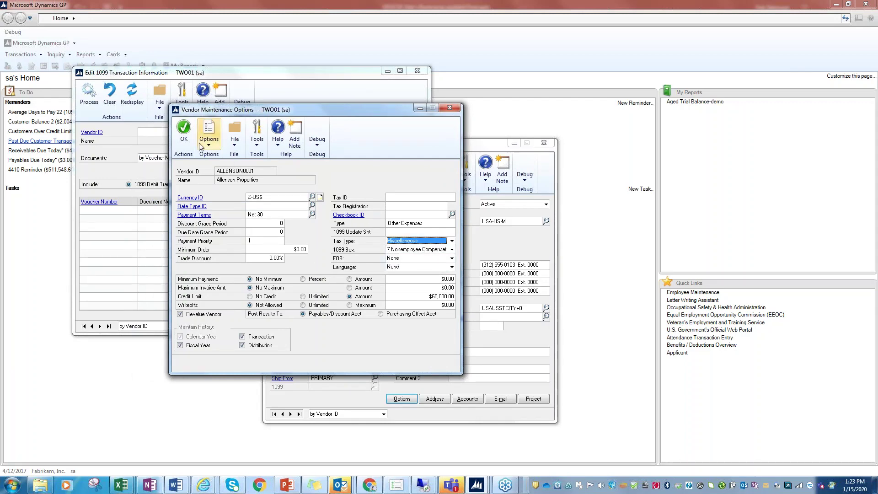
pyautogui.click(183, 130)
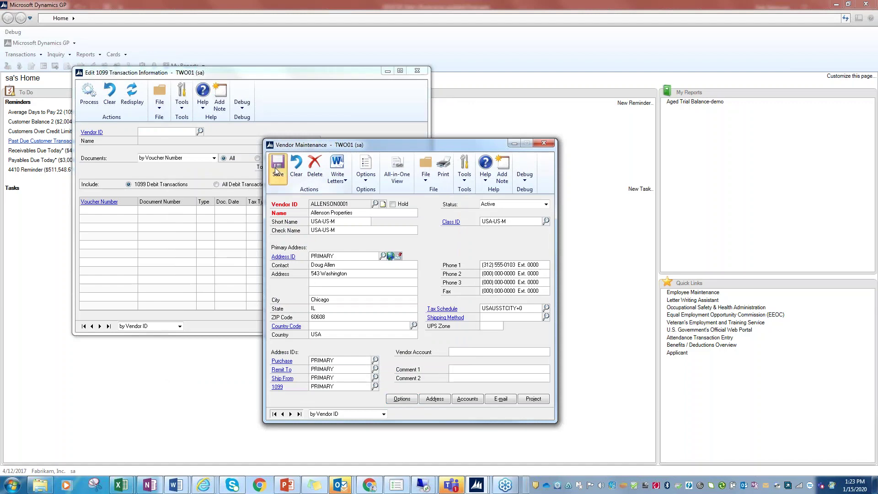
pyautogui.click(276, 171)
pyautogui.click(544, 143)
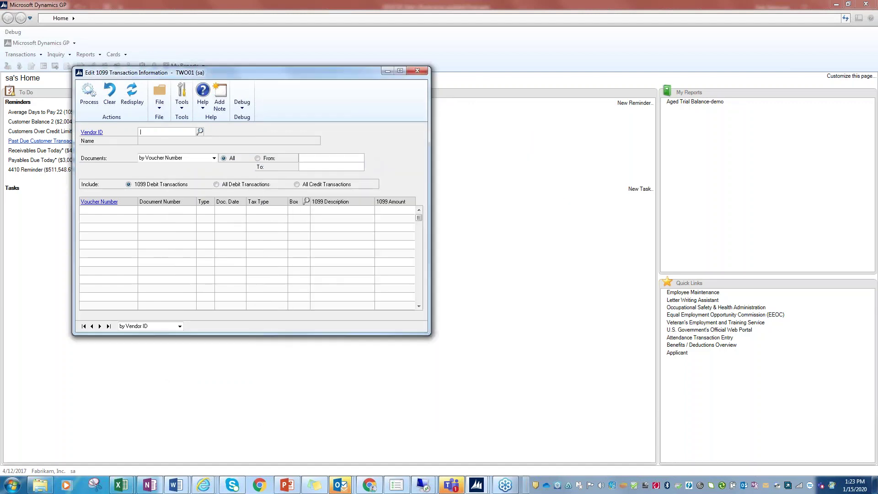
# Load vendor ALLENSON0001 for 1099 transaction editing and redisplay the list to include all debit transactions
pyautogui.write('ALLENSON0001')
pyautogui.press('Tab')
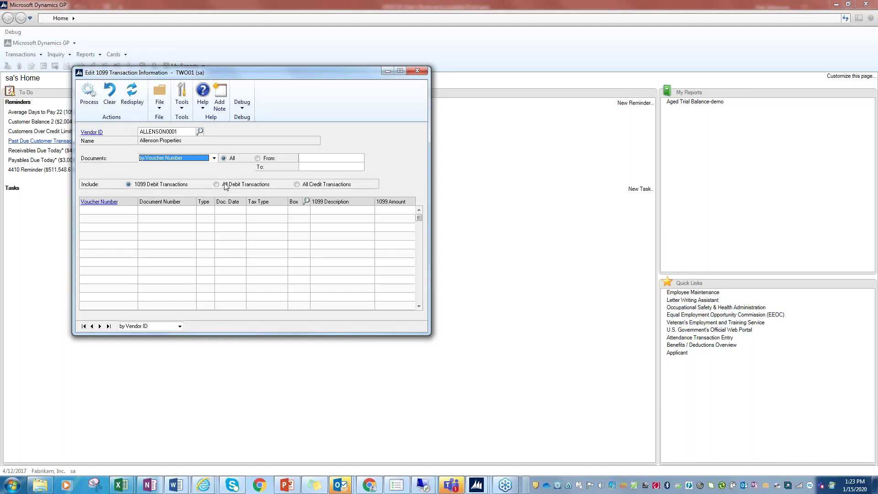
pyautogui.click(223, 184)
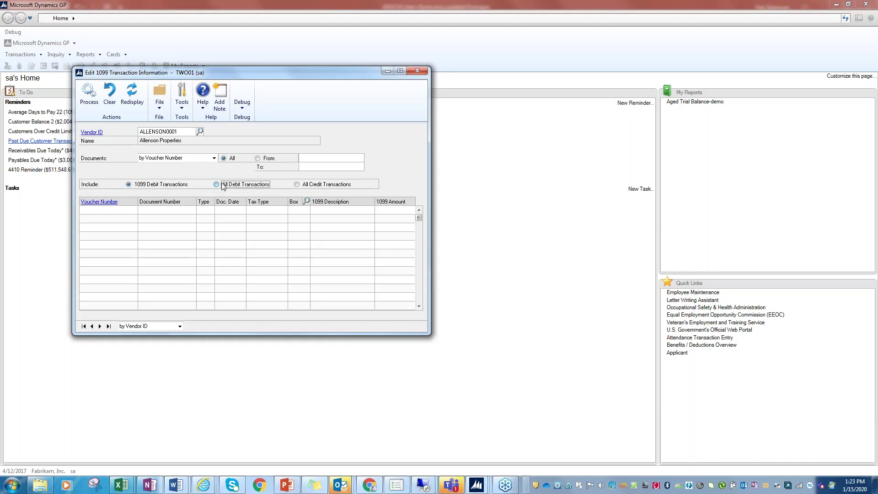
pyautogui.click(132, 95)
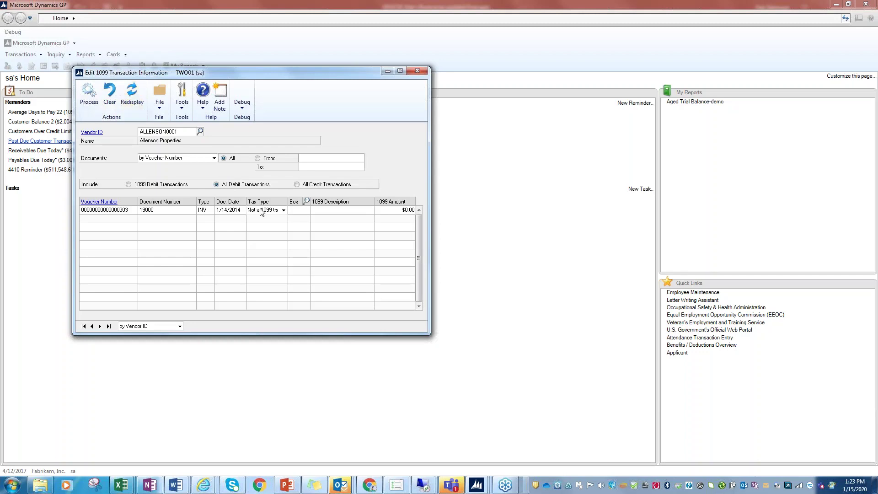
# Change the tax type of the vendor's 1/14/2014 invoice to Miscellaneous
pyautogui.click(284, 210)
pyautogui.press('Return')
pyautogui.click(283, 209)
pyautogui.click(262, 236)
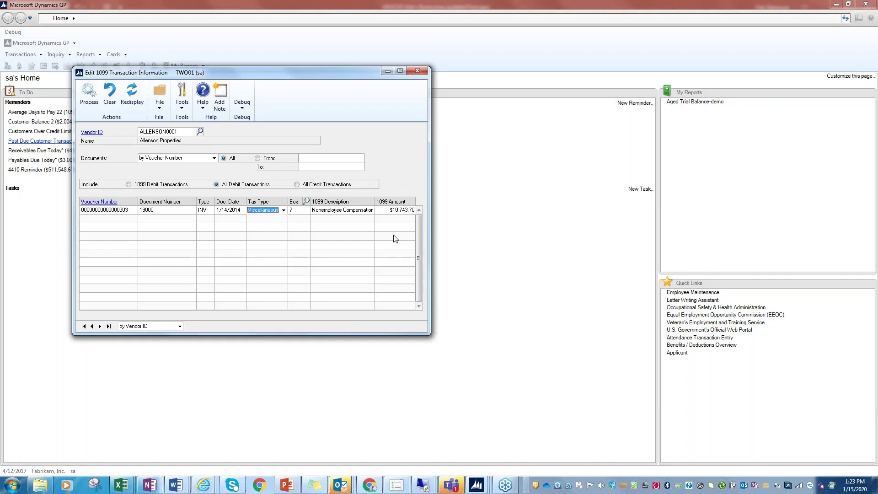
# Open the vendor's record from the transaction window, check its tax ID and 1099 options, then save and close the record
pyautogui.click(97, 132)
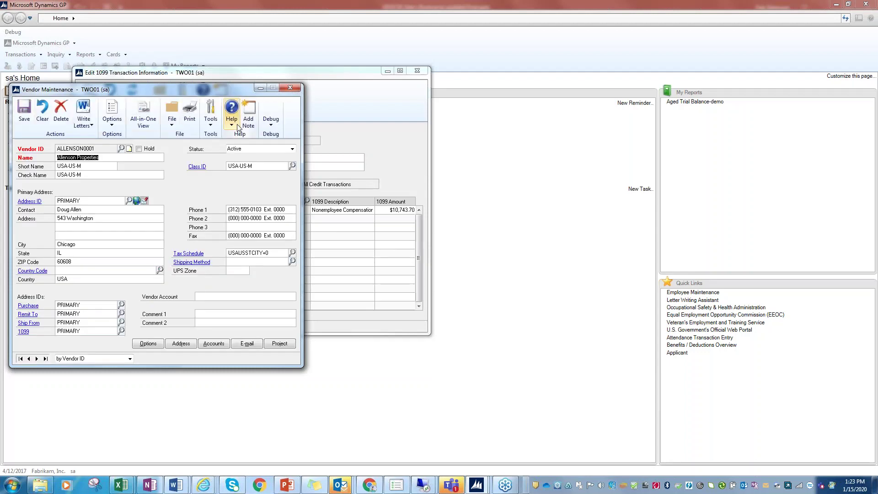
pyautogui.click(152, 343)
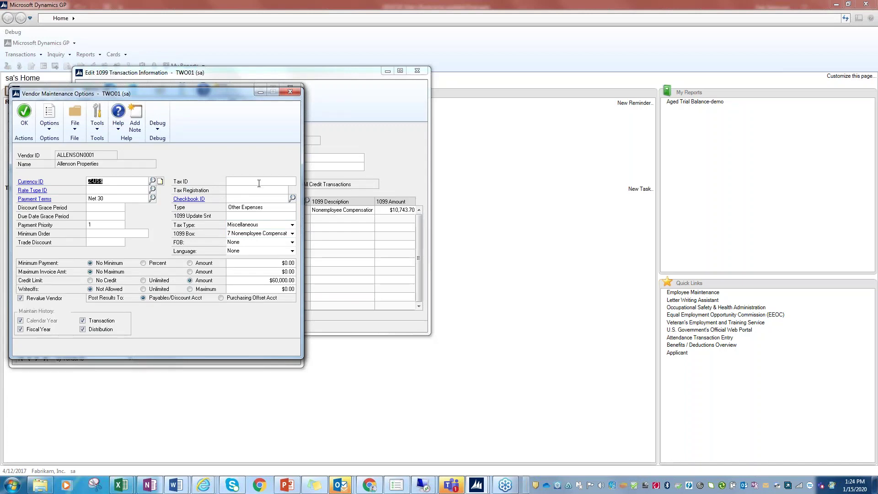
pyautogui.click(293, 91)
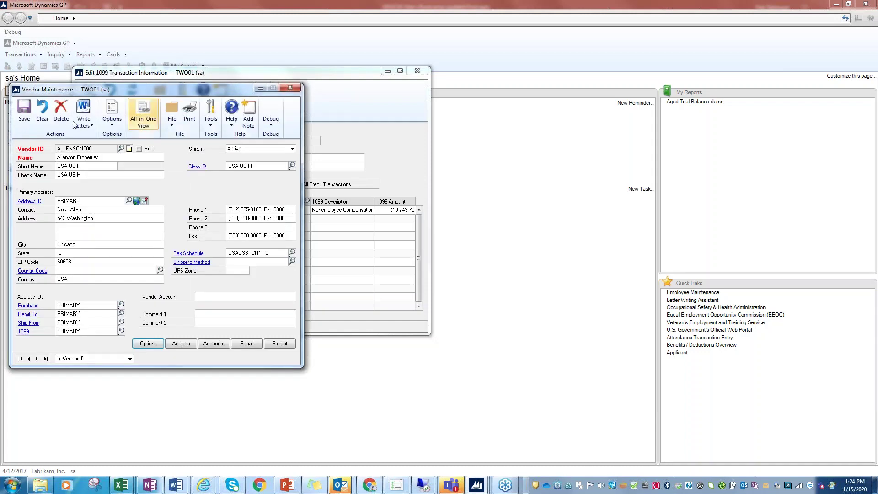
pyautogui.click(25, 112)
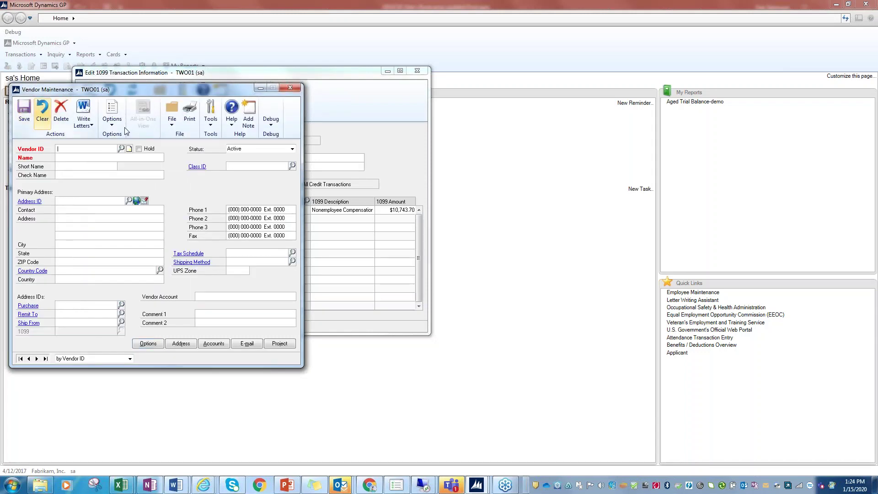
pyautogui.click(291, 87)
# Process the 1099 transaction change and output the PM Update 1099 TRX Information Audit report to the screen
pyautogui.click(89, 96)
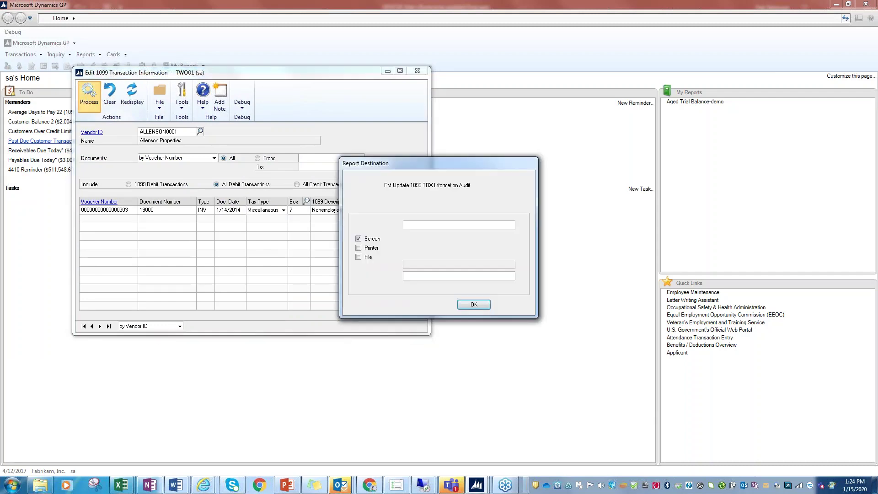
pyautogui.click(473, 304)
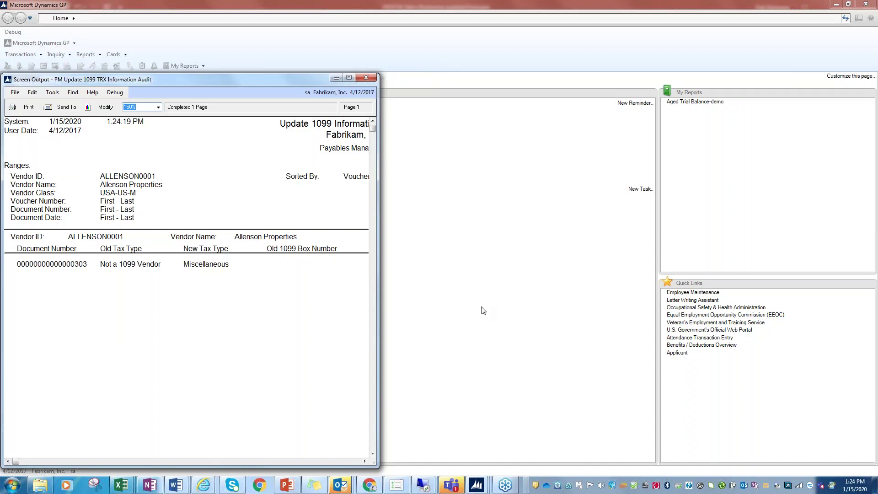
# Close the audit report, open SmartList, and expand the Vendors lists under Purchasing with the Sales folder collapsed
pyautogui.click(368, 77)
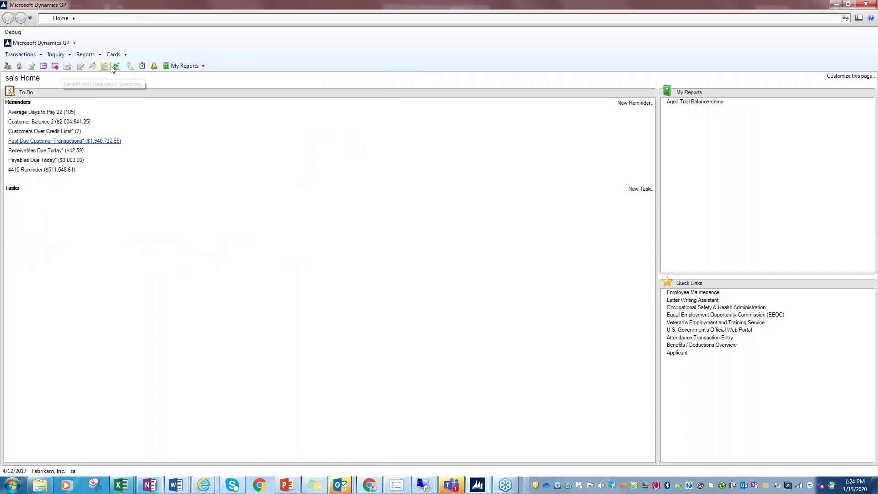
pyautogui.click(130, 66)
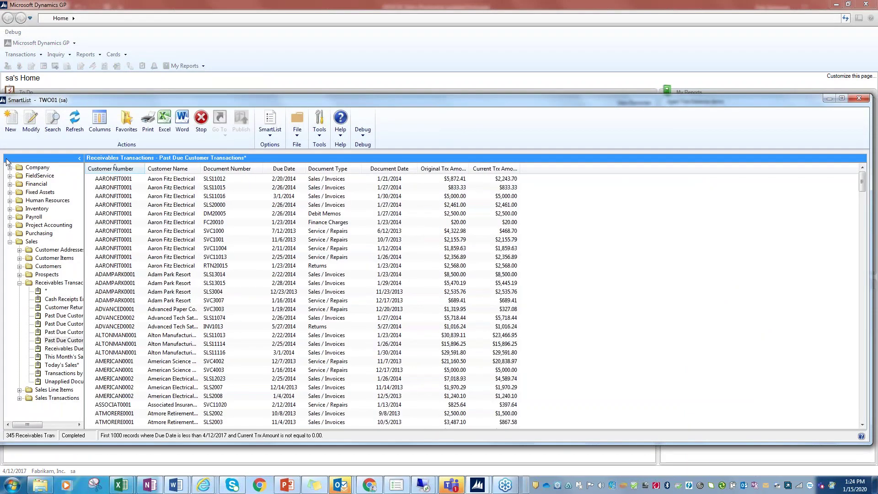
pyautogui.click(10, 241)
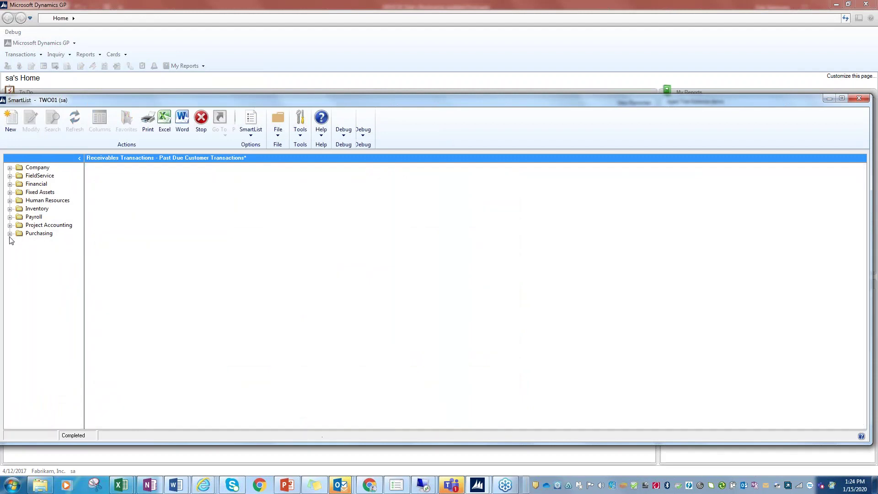
pyautogui.click(10, 233)
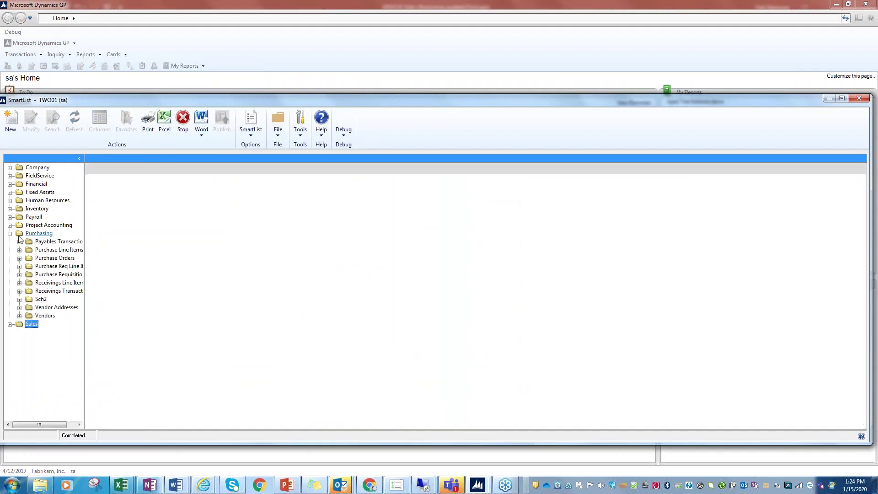
pyautogui.click(19, 316)
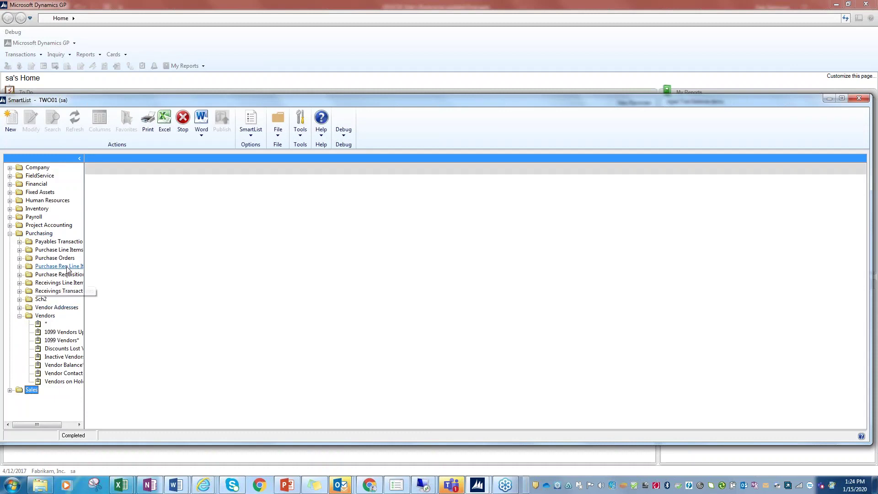
# Widen the SmartList folder tree by two increments and display the 1099 Vendors list
pyautogui.rightClick(77, 197)
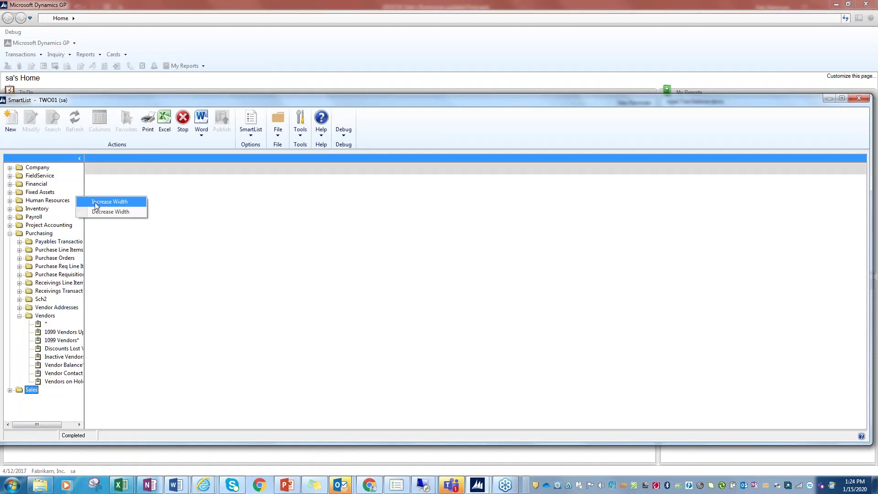
pyautogui.click(94, 202)
pyautogui.rightClick(84, 189)
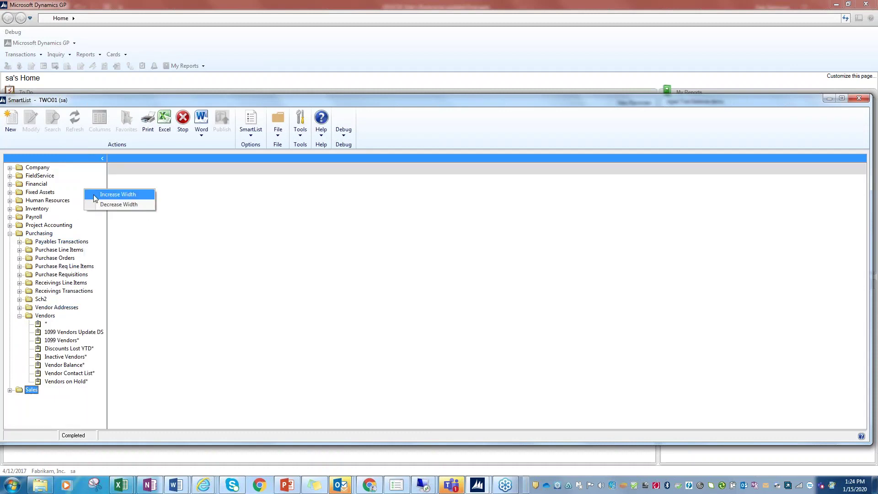
pyautogui.click(95, 195)
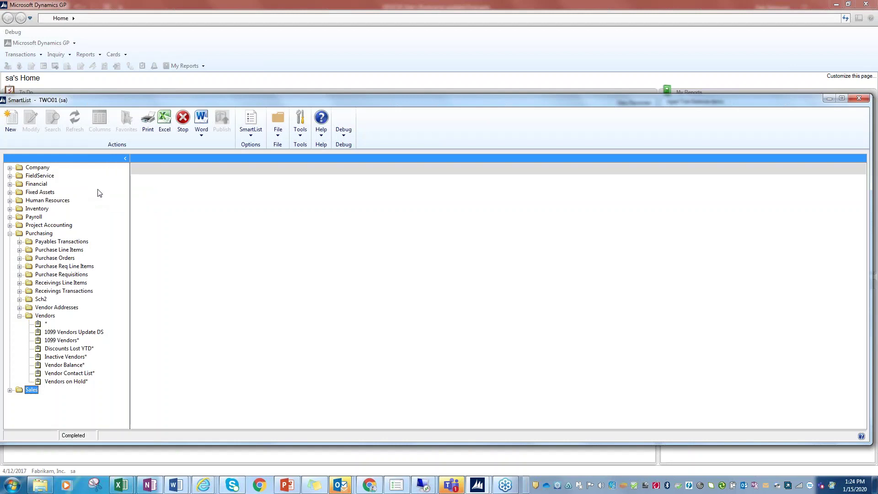
pyautogui.click(49, 343)
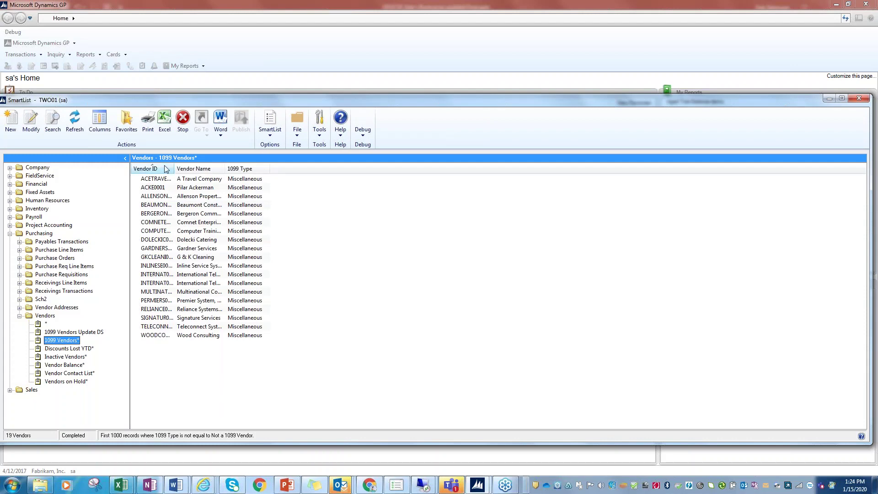
# Add the Tax ID Number column to the 1099 Vendors list and widen that column
pyautogui.click(99, 120)
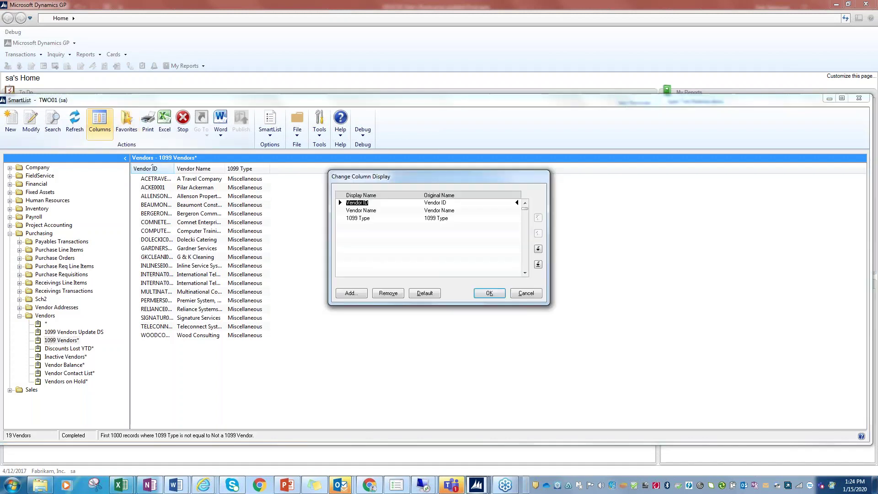
pyautogui.click(349, 293)
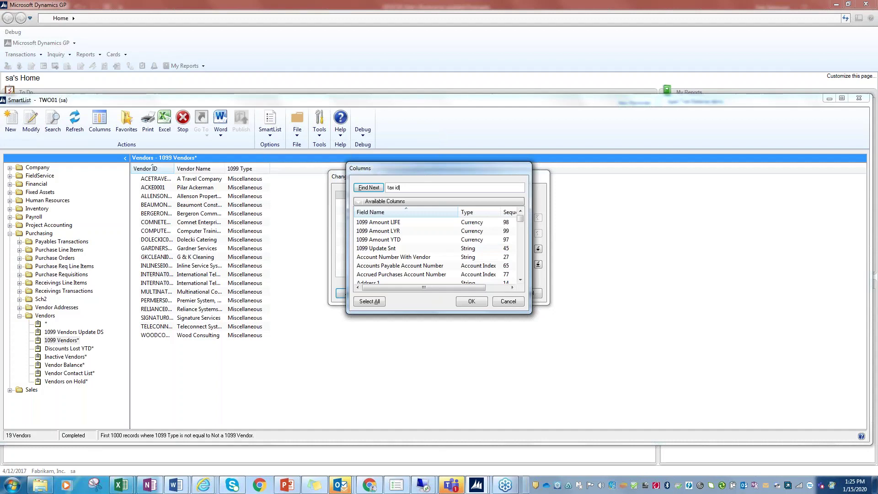
pyautogui.click(363, 187)
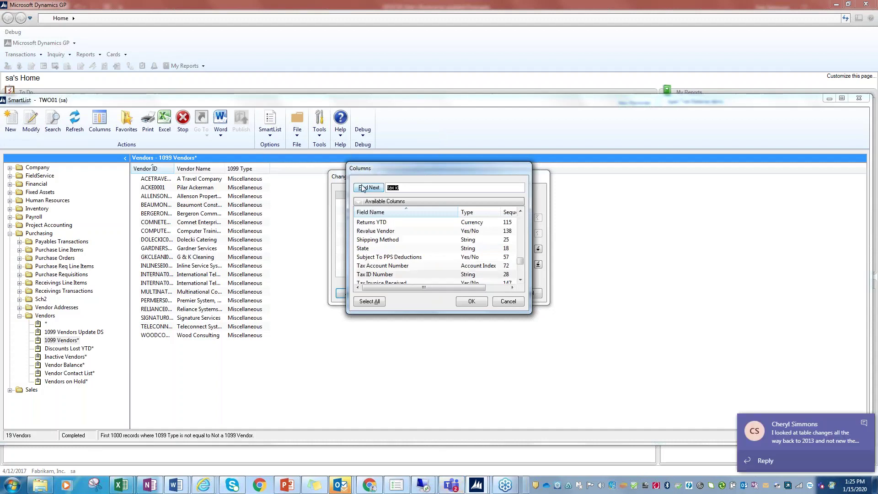
pyautogui.doubleClick(383, 274)
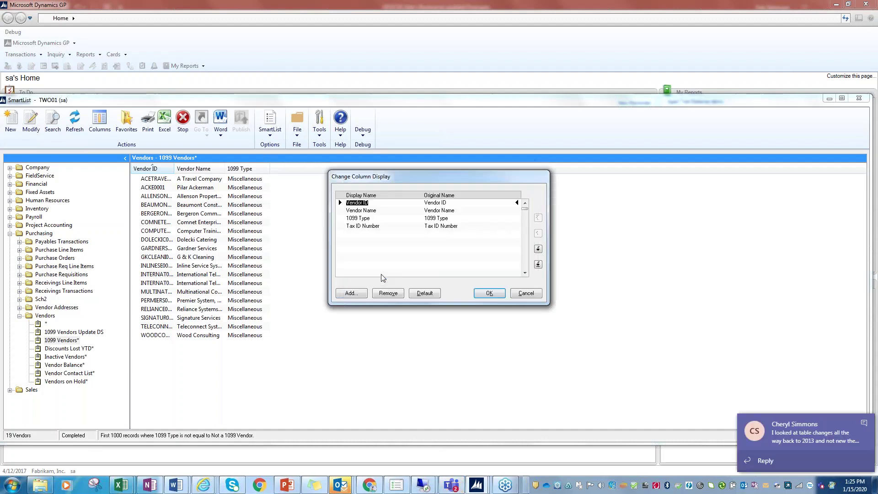
pyautogui.click(487, 293)
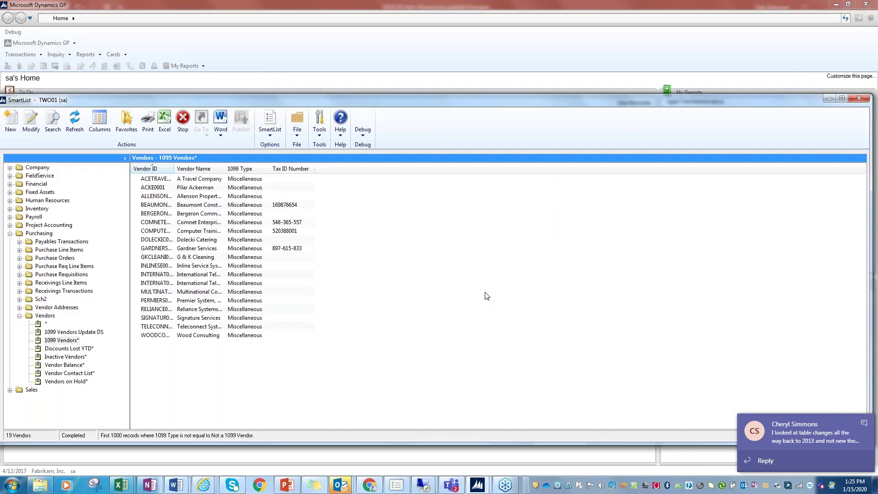
pyautogui.moveTo(315, 169); pyautogui.dragTo(356, 170)
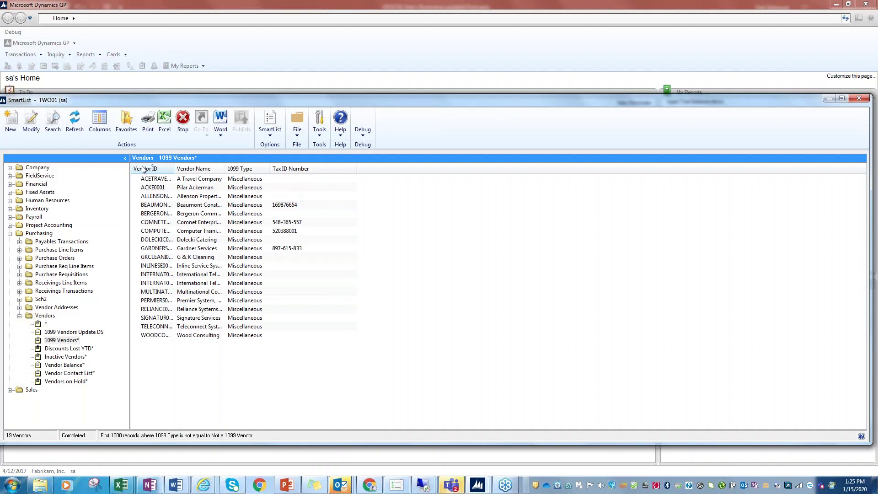
# Prepare a vendor letter in Word from the 1099 Vendors list using the Request for W-9 template
pyautogui.click(55, 120)
pyautogui.click(265, 131)
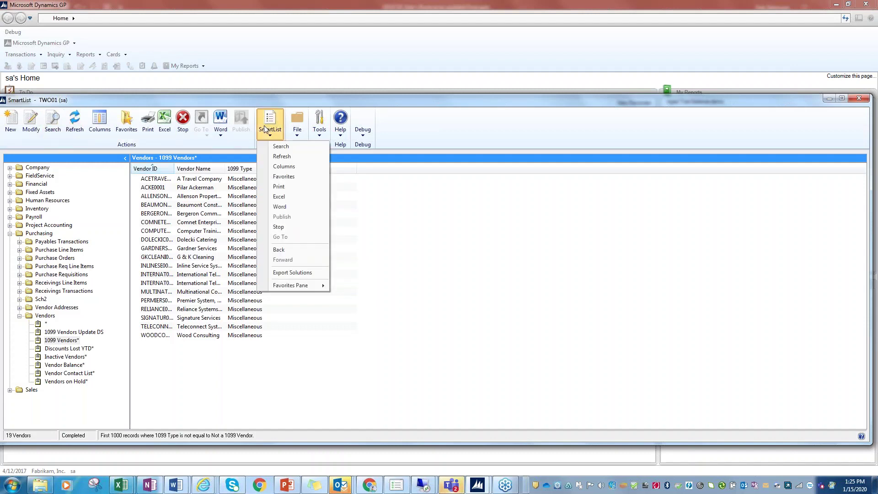
pyautogui.click(219, 127)
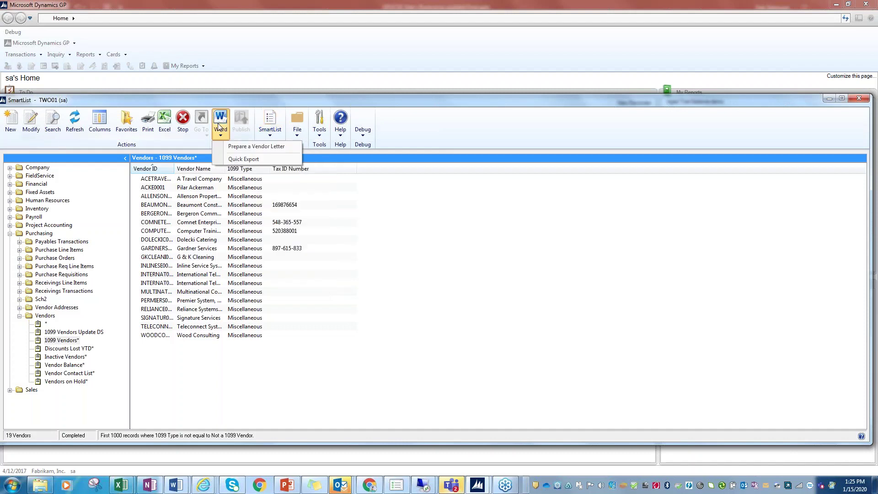
pyautogui.click(239, 147)
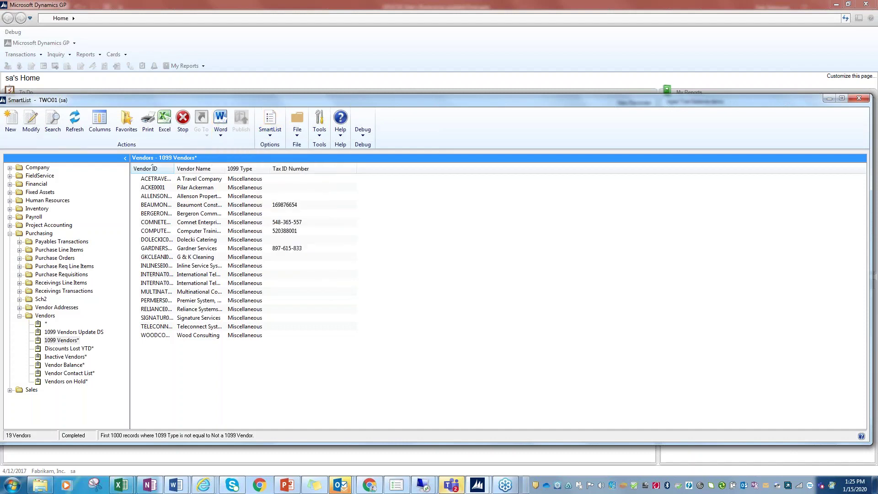
pyautogui.click(37, 188)
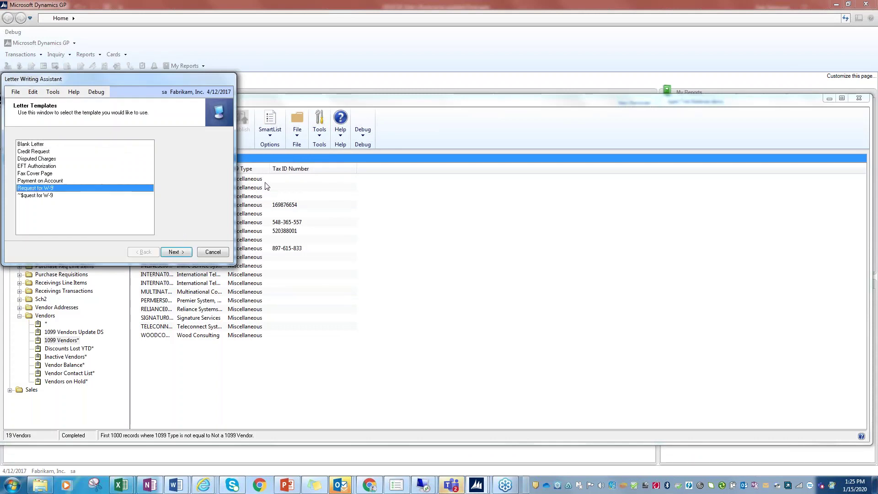
pyautogui.press('super+shift+Up')
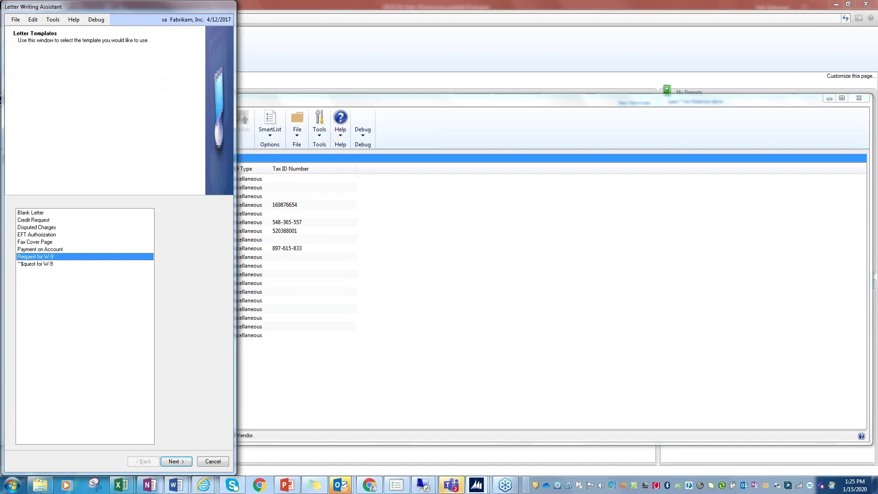
pyautogui.moveTo(144, 8); pyautogui.dragTo(229, 265)
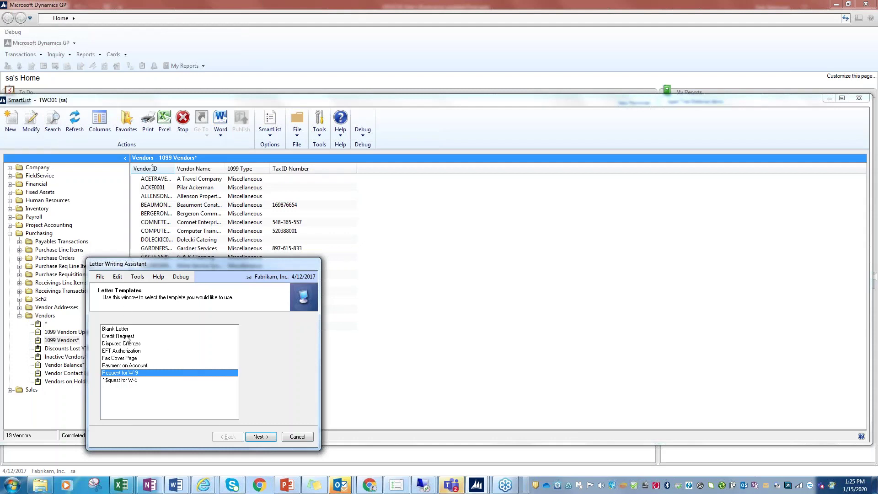
# Review the vendors marked to receive the letter and the sender details, and exit the Letter Writing Assistant without creating letters
pyautogui.click(260, 437)
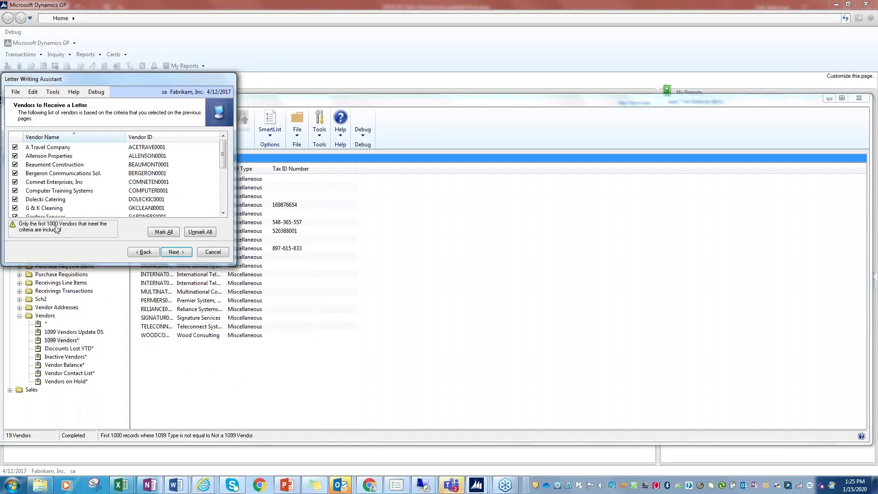
pyautogui.scroll(-4, 224, 209)
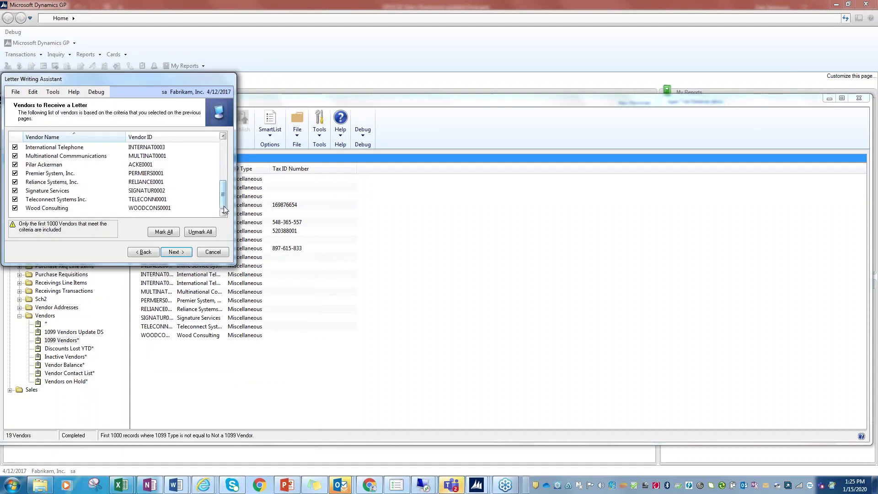
pyautogui.click(174, 254)
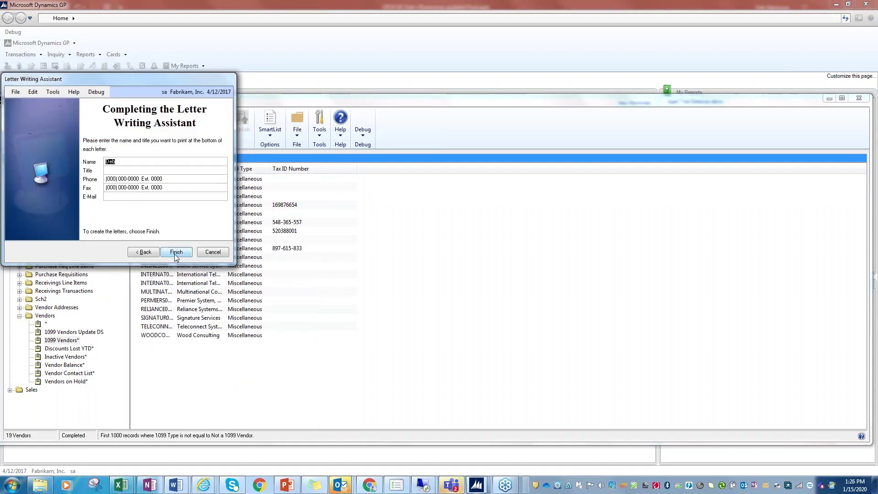
pyautogui.click(174, 254)
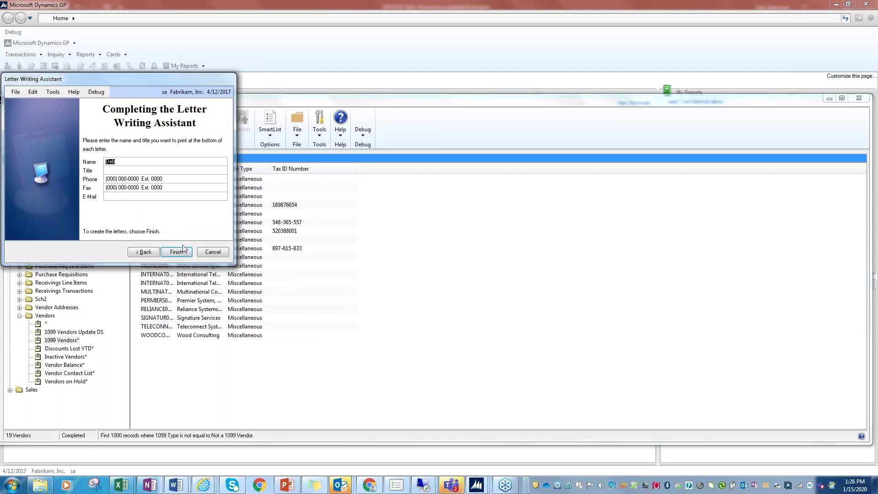
pyautogui.click(213, 253)
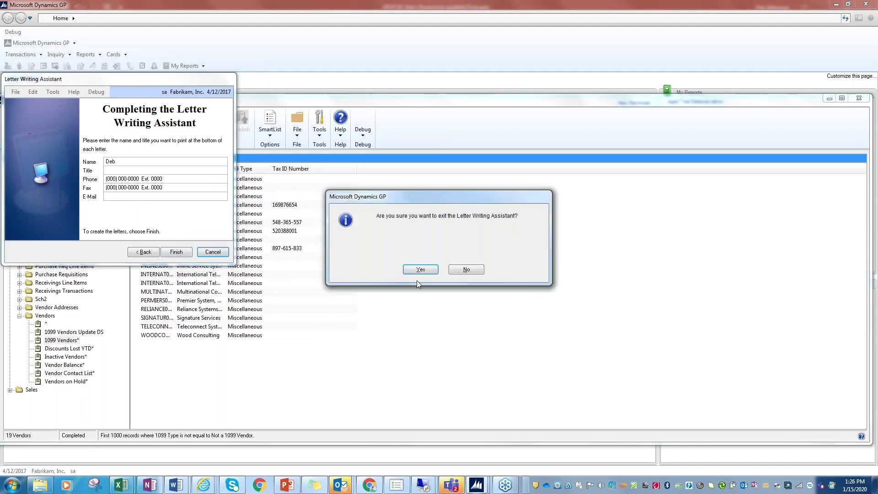
pyautogui.click(424, 270)
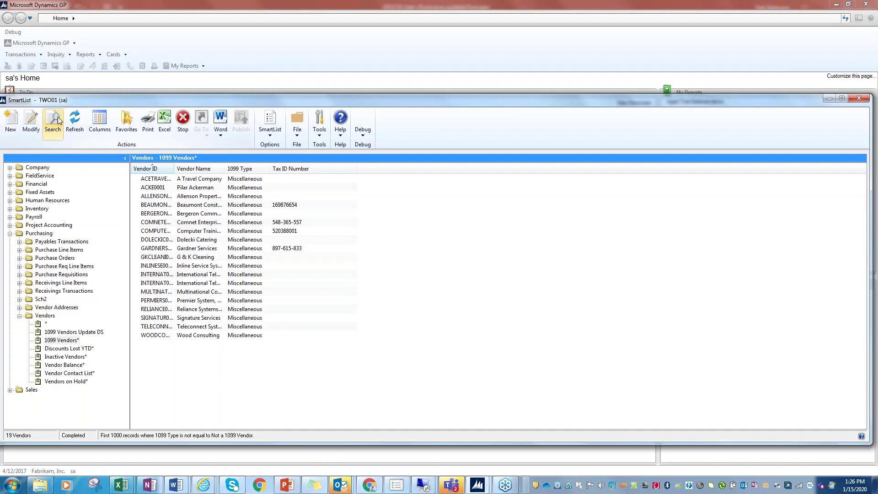
# Start adding columns to the 1099 Vendors list and search the available columns for "telephone"
pyautogui.click(99, 120)
pyautogui.click(350, 293)
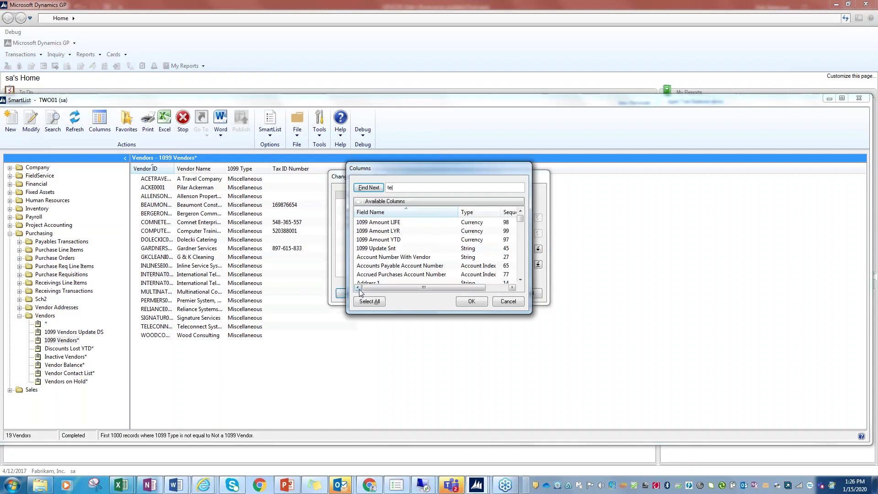
pyautogui.write('lephone')
pyautogui.click(368, 187)
pyautogui.click(373, 192)
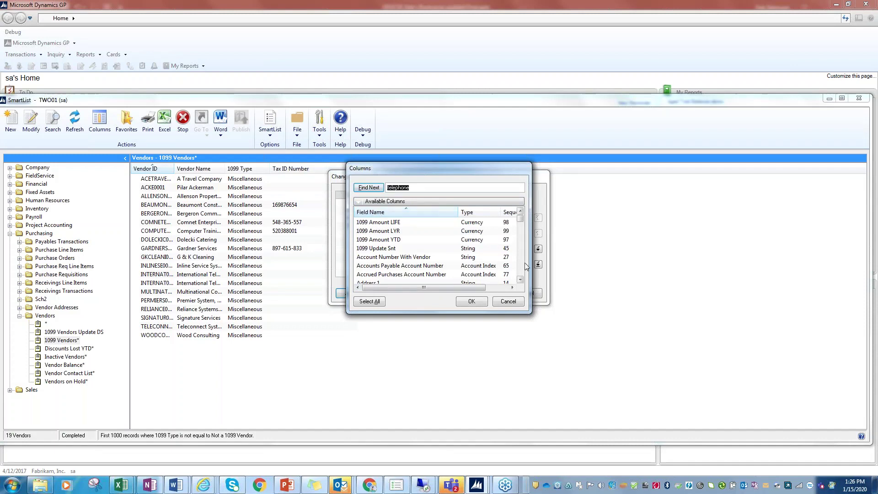
pyautogui.click(394, 256)
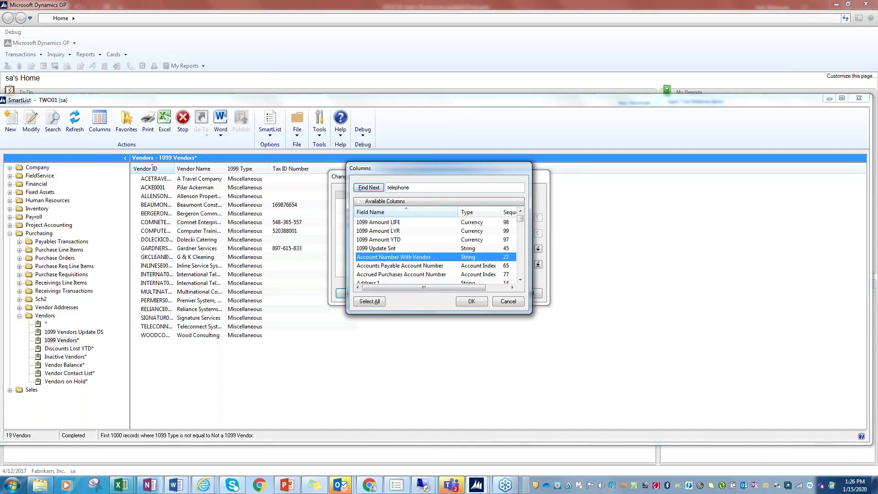
# Replace the column search text with "phone" and find the matching columns
pyautogui.click(411, 187)
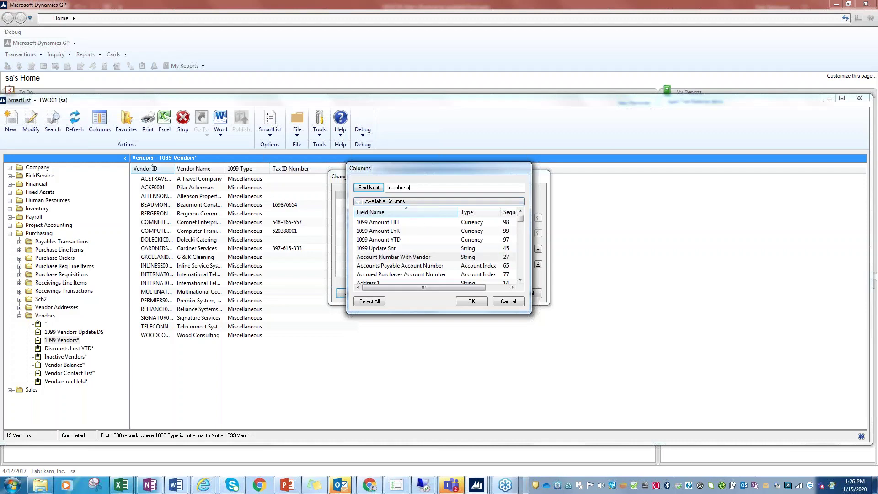
pyautogui.write('phon')
pyautogui.press('BackSpace')
pyautogui.press('BackSpace')
pyautogui.press('BackSpace')
pyautogui.press('BackSpace')
pyautogui.press('BackSpace')
pyautogui.press('BackSpace')
pyautogui.press('BackSpace')
pyautogui.press('BackSpace')
pyautogui.press('BackSpace')
pyautogui.press('BackSpace')
pyautogui.write('l')
pyautogui.write('e')
pyautogui.press('Return')
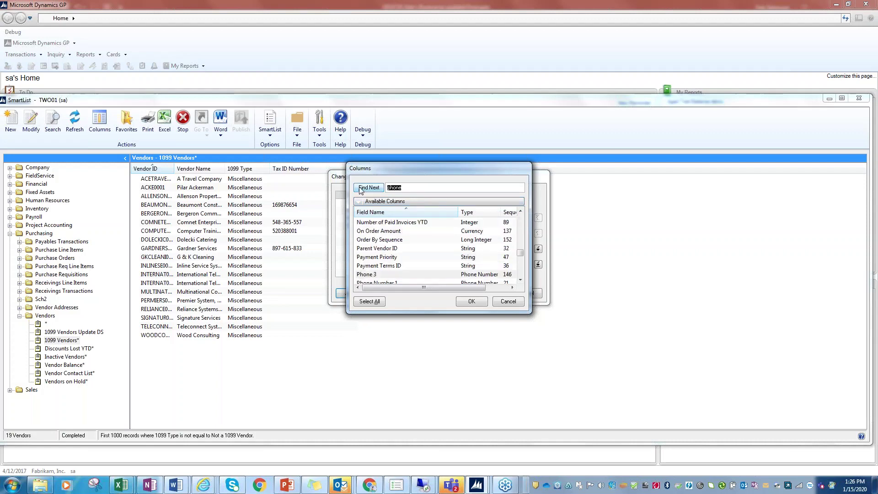
# Add the Phone 3, Phone Number 1 and Phone Number 2 columns to the 1099 Vendors list and widen the Phone Number 1 column
pyautogui.click(384, 283)
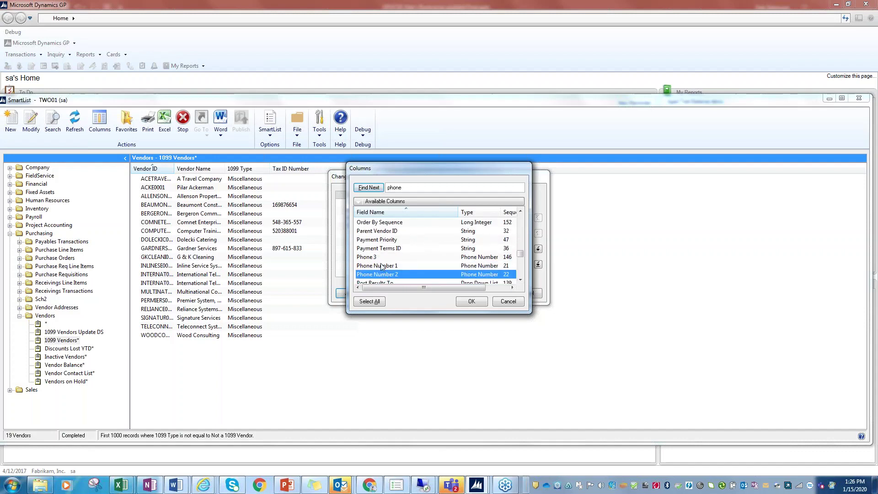
pyautogui.click(382, 266)
pyautogui.click(376, 261)
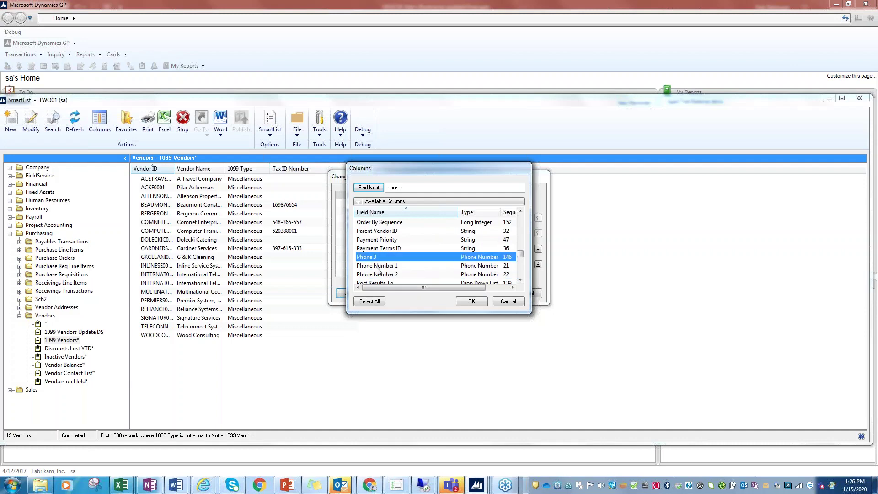
pyautogui.keyDown('shift'); pyautogui.click(380, 274); pyautogui.keyUp('shift')
pyautogui.click(471, 301)
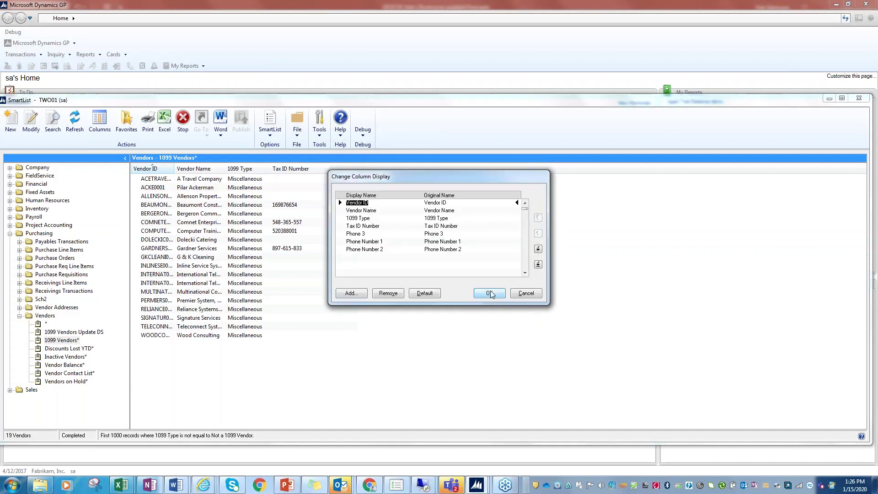
pyautogui.click(489, 294)
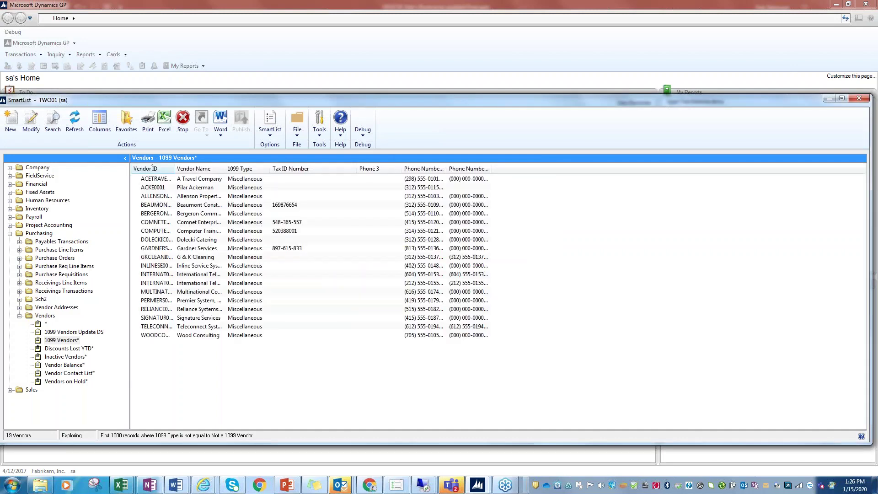
pyautogui.moveTo(446, 167); pyautogui.dragTo(486, 163)
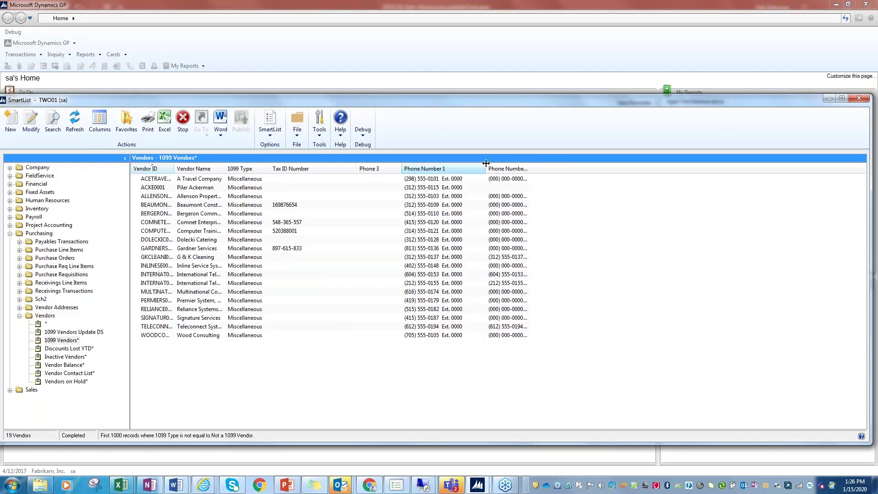
# Open the Beaumont Construction vendor record and view the document attachments of its note
pyautogui.doubleClick(402, 205)
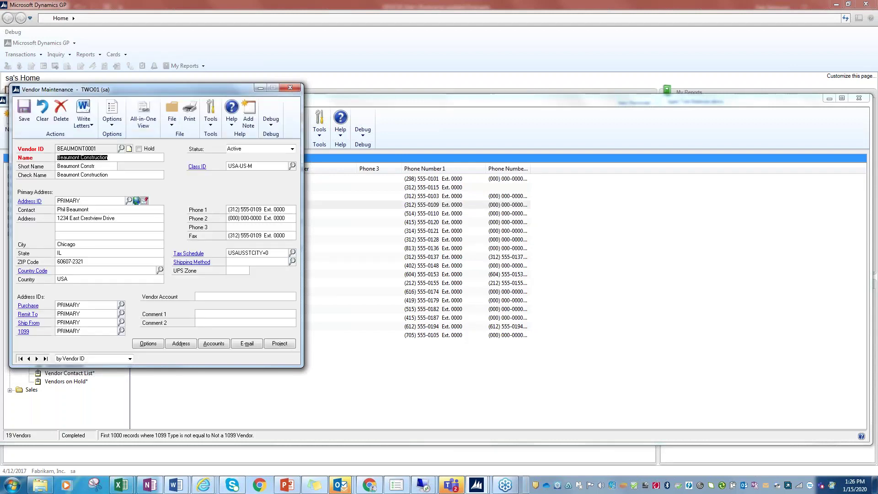
pyautogui.click(128, 148)
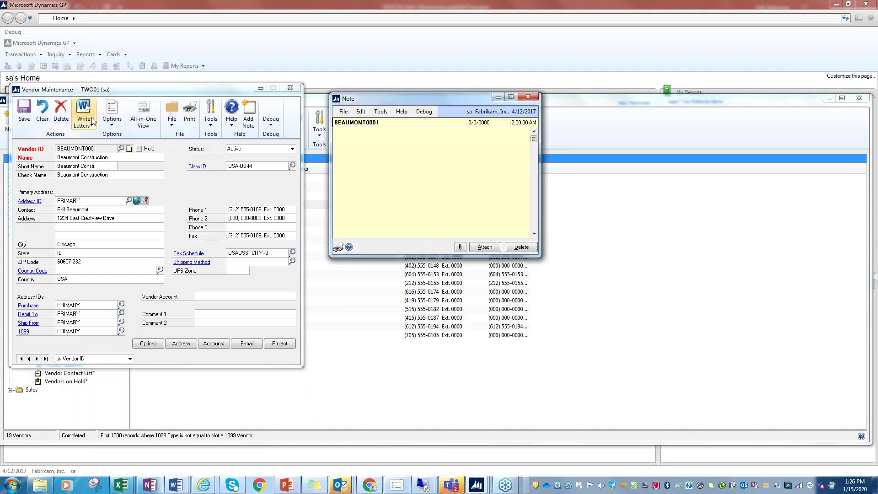
pyautogui.click(460, 248)
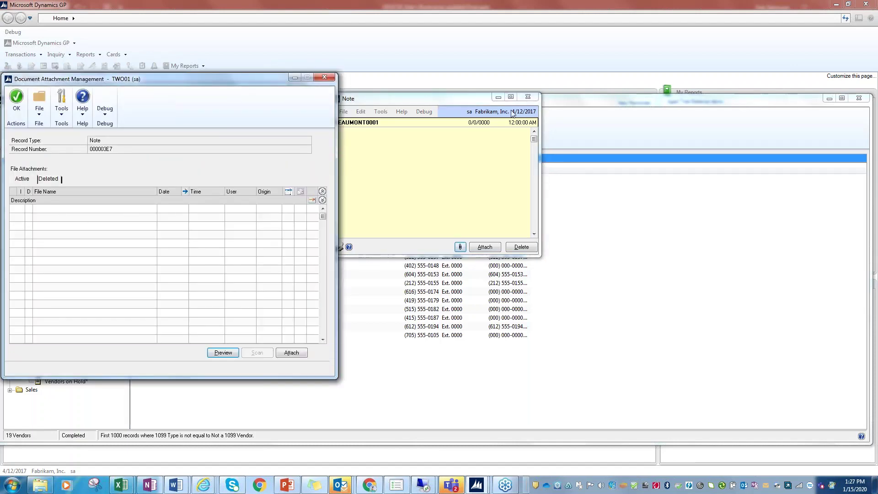
# Close the attachment management window, the note and the vendor record to return to the 1099 Vendors list
pyautogui.click(528, 97)
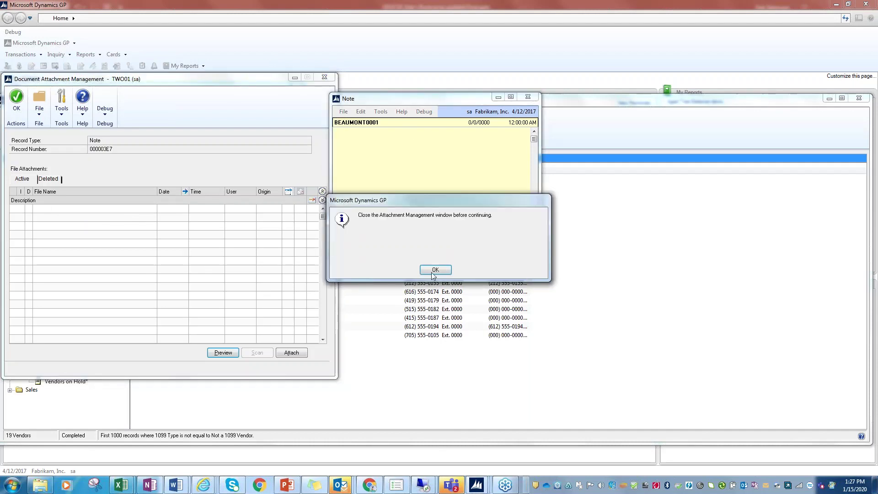
pyautogui.click(432, 271)
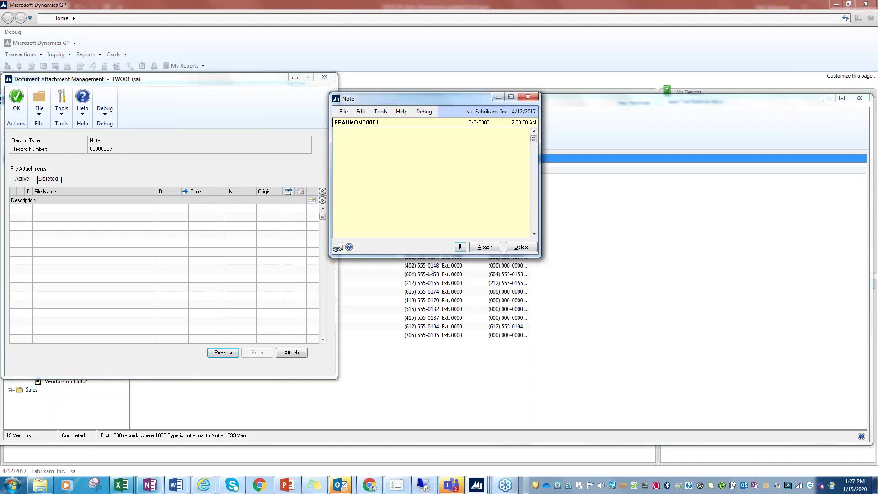
pyautogui.click(528, 95)
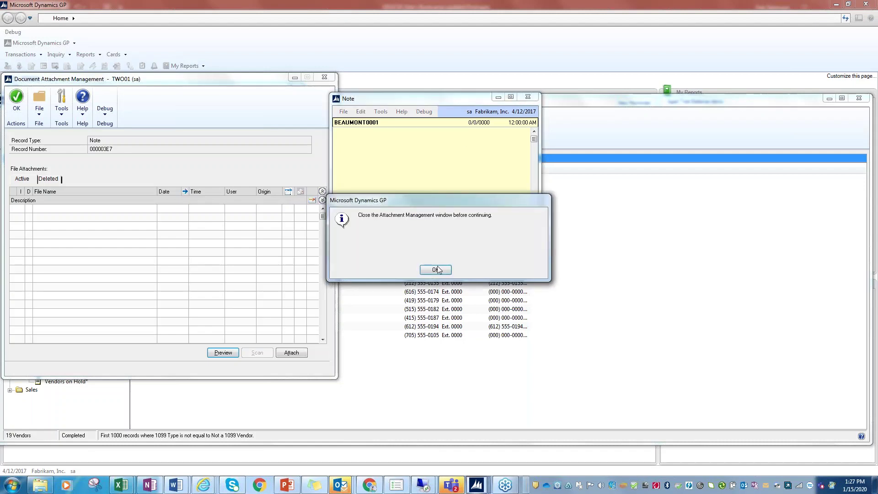
pyautogui.click(439, 269)
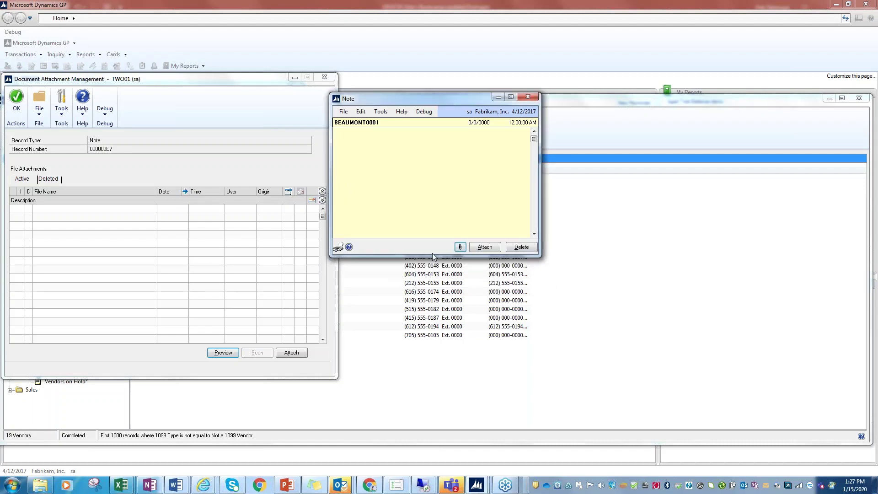
pyautogui.click(324, 77)
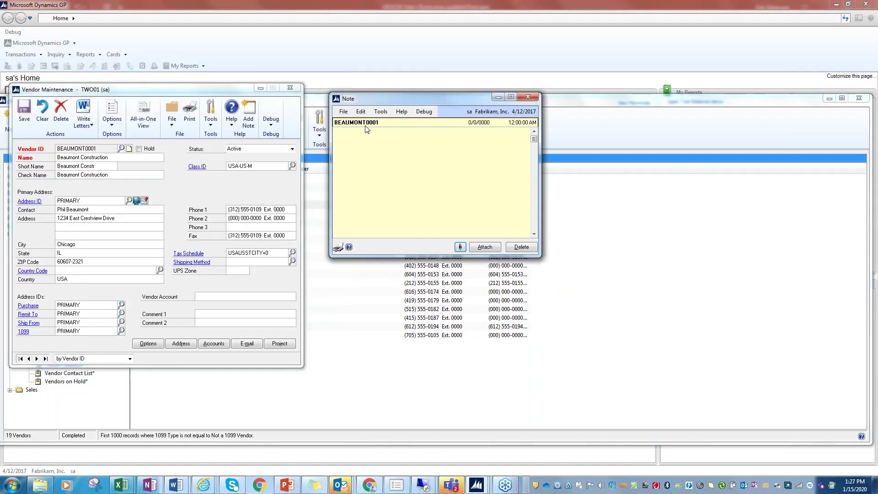
pyautogui.click(529, 96)
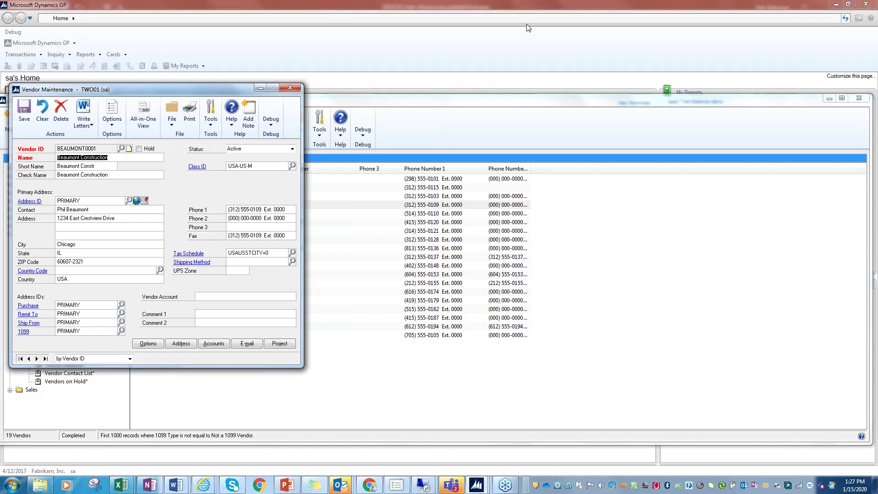
pyautogui.click(287, 88)
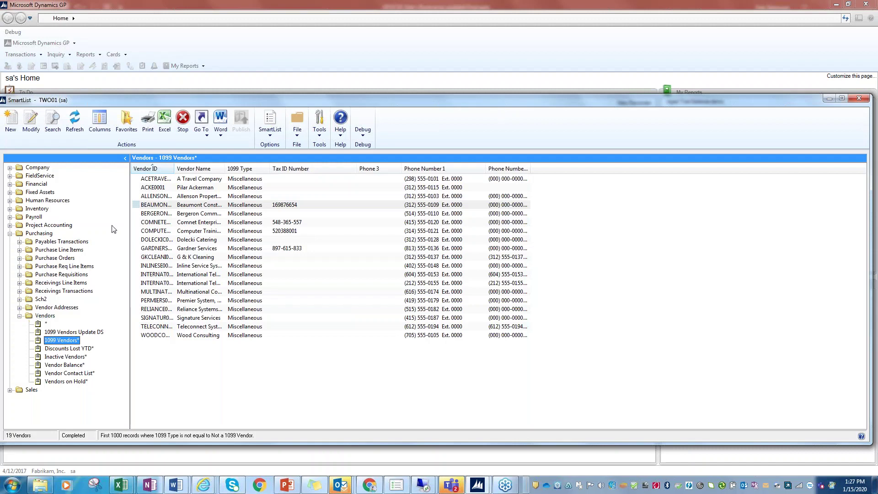
# Filter the vendors list to 1099 Type is equal to Not a 1099 Vendor, and widen the Vendor Name column
pyautogui.click(99, 123)
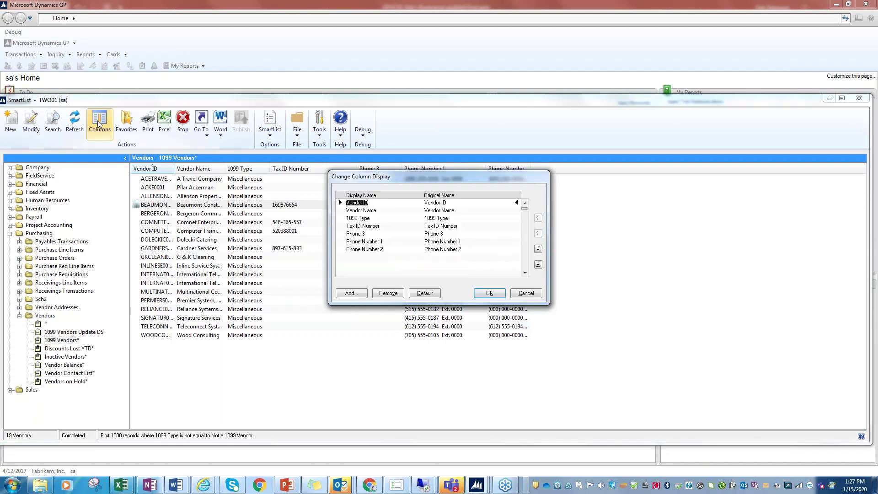
pyautogui.click(525, 293)
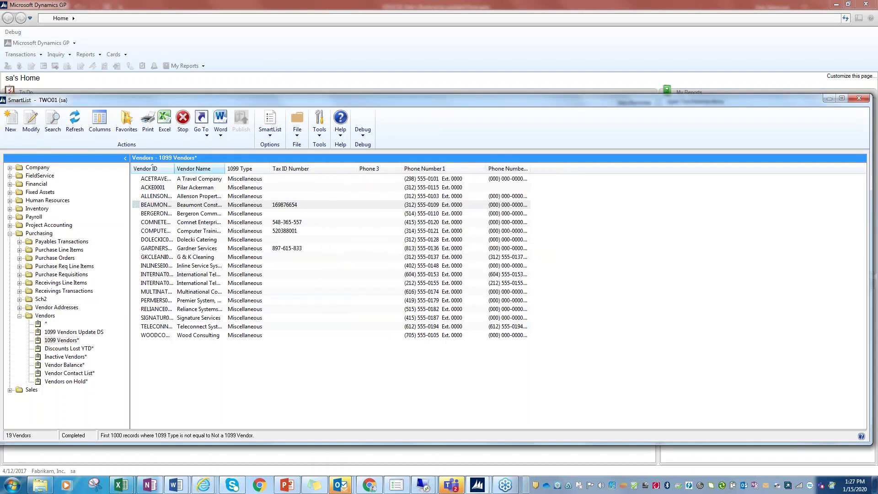
pyautogui.click(53, 121)
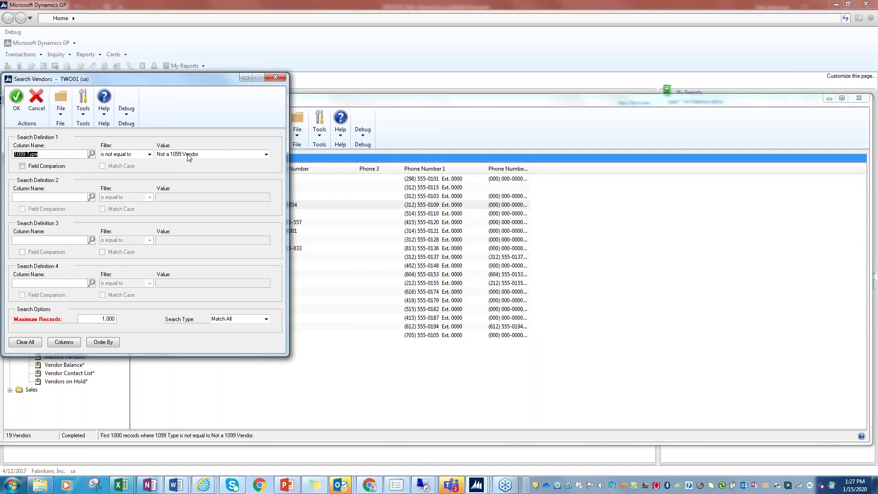
pyautogui.click(121, 156)
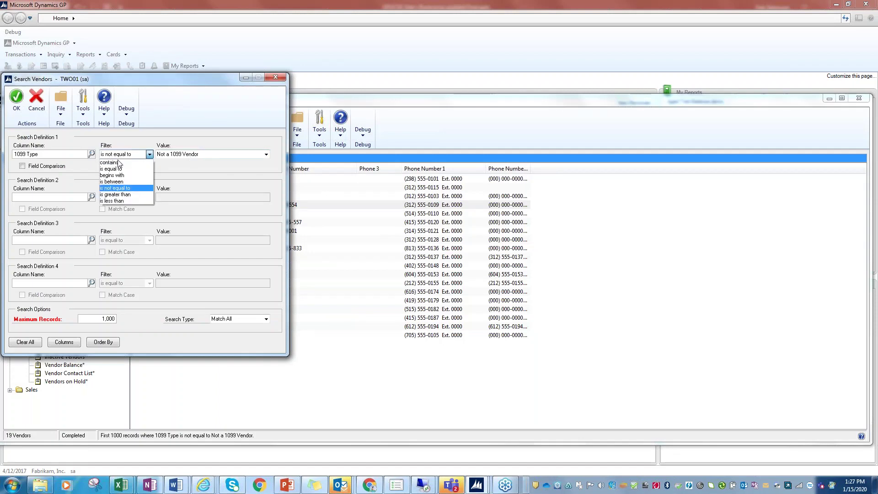
pyautogui.click(120, 161)
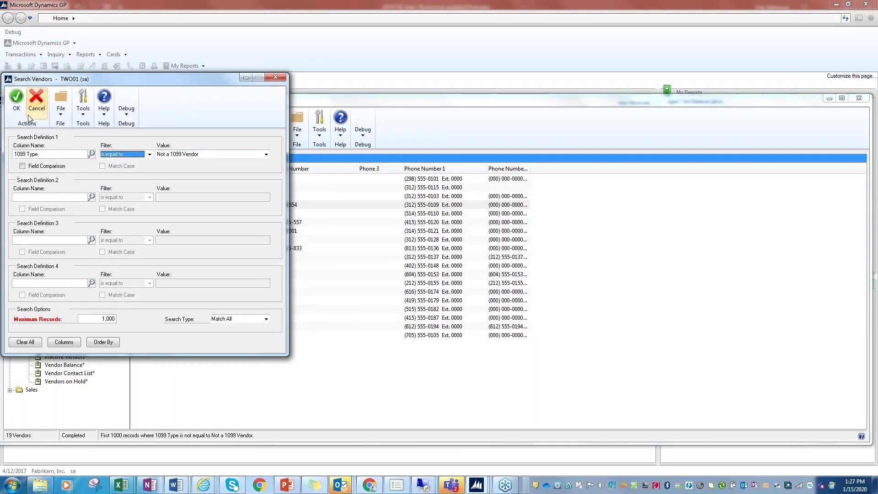
pyautogui.click(16, 99)
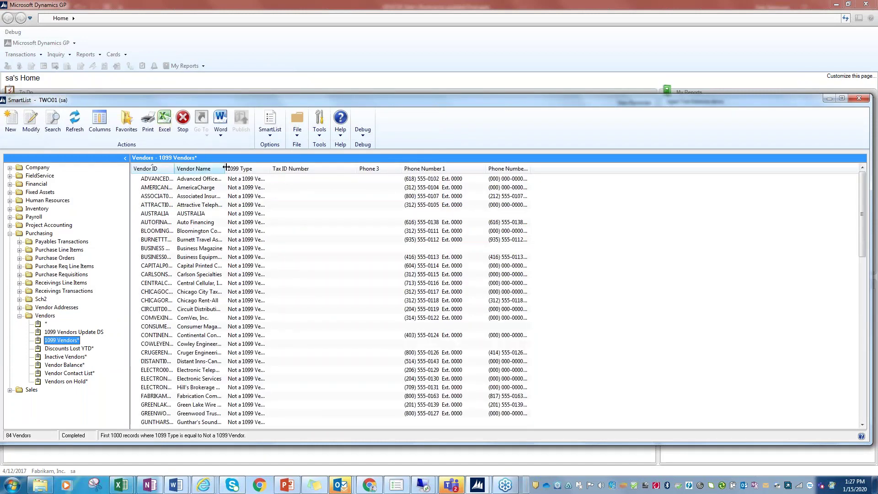
pyautogui.moveTo(226, 169); pyautogui.dragTo(273, 168)
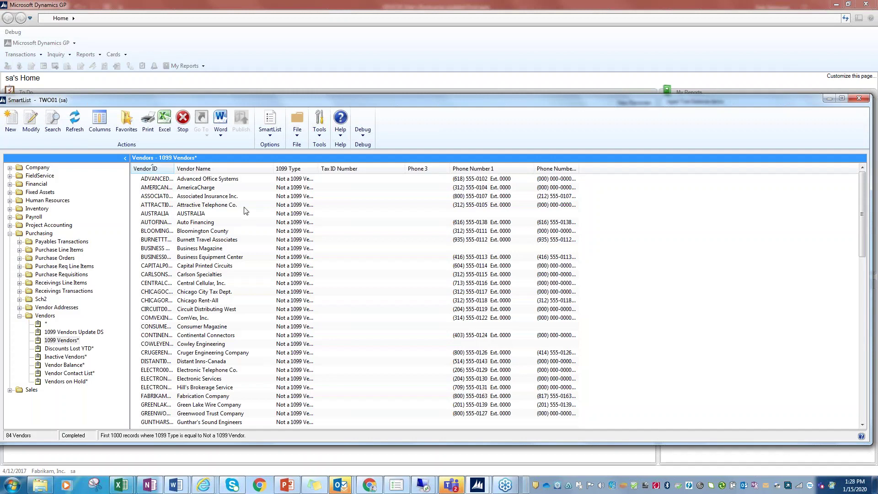
# Display the 1099 Review list of payables transactions and select the 1/13/2014 payment with document number 15000
pyautogui.click(20, 242)
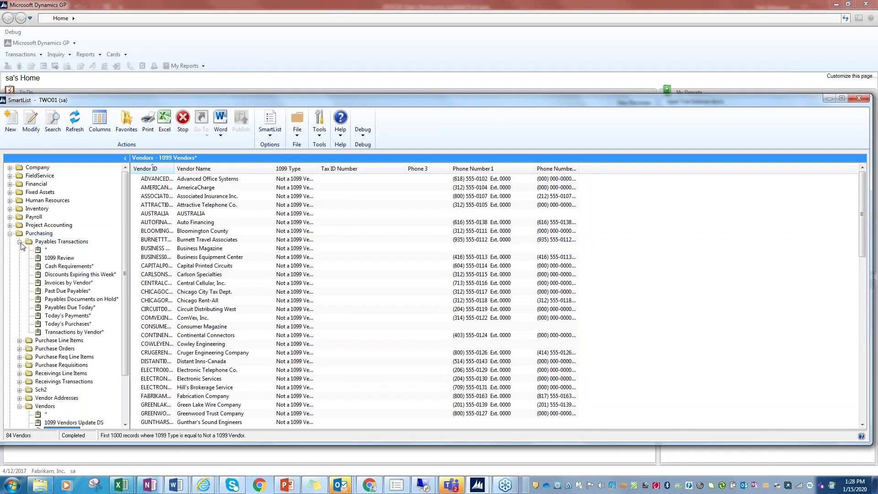
pyautogui.click(45, 250)
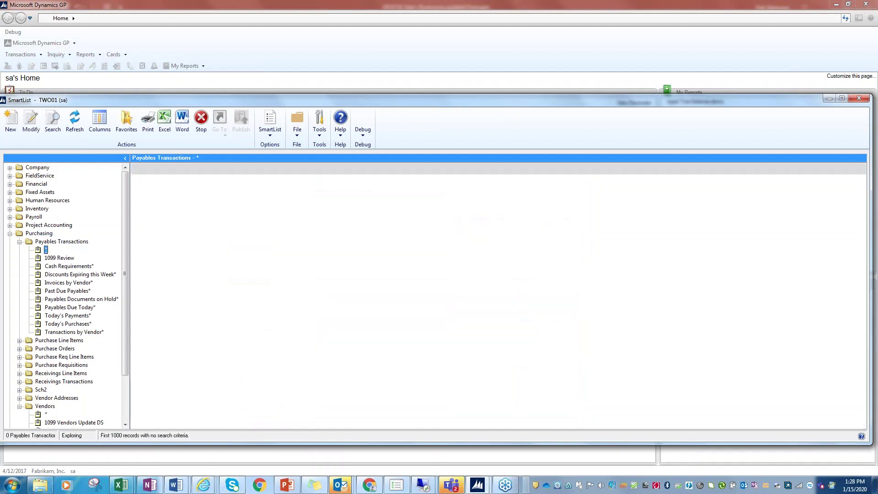
pyautogui.click(59, 258)
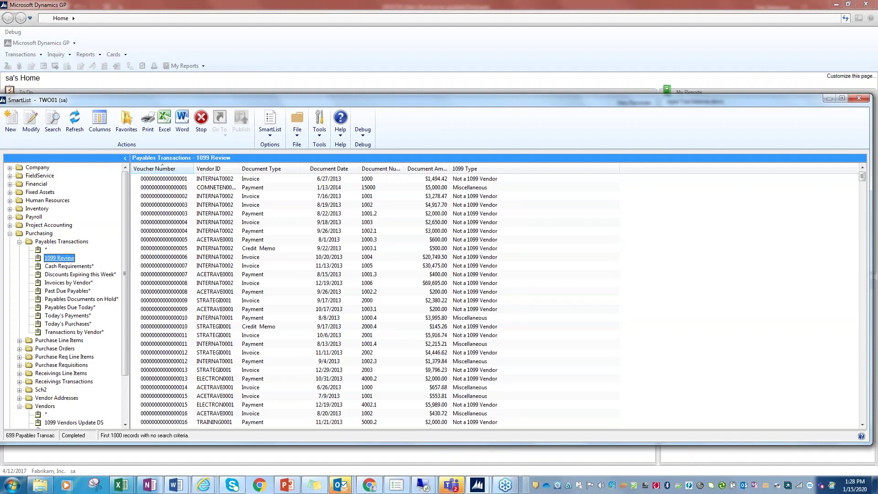
pyautogui.click(259, 189)
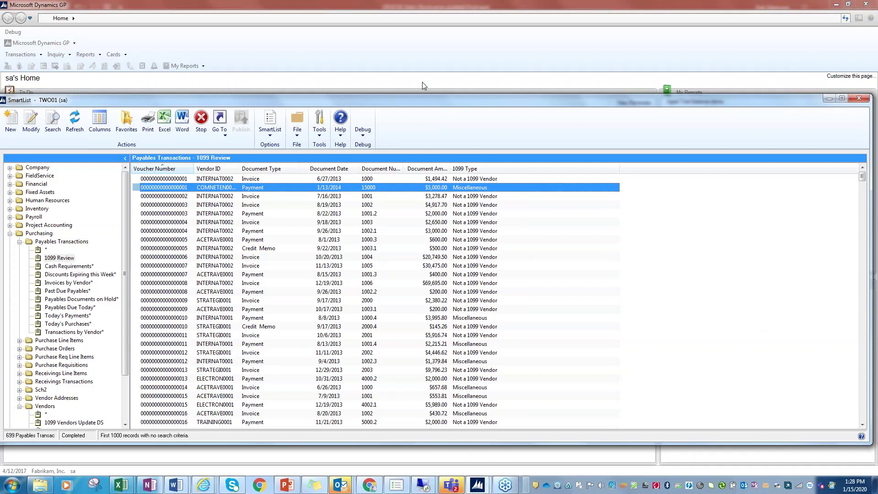
# Return to the home page and open the Print 1099 purchasing routine
pyautogui.click(238, 82)
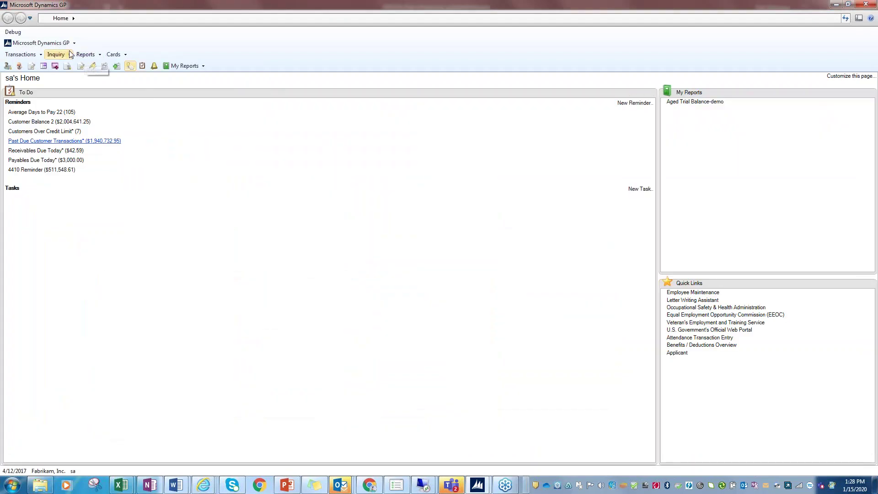
pyautogui.click(42, 43)
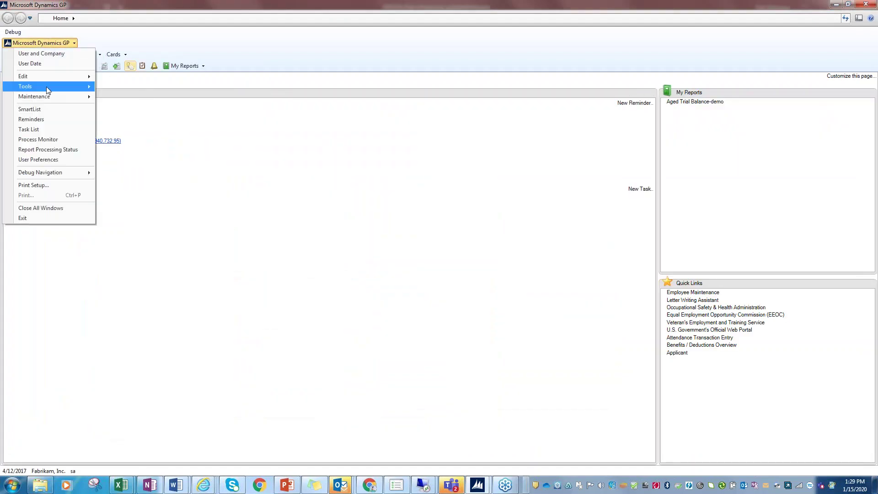
pyautogui.moveTo(47, 86)
pyautogui.moveTo(129, 109)
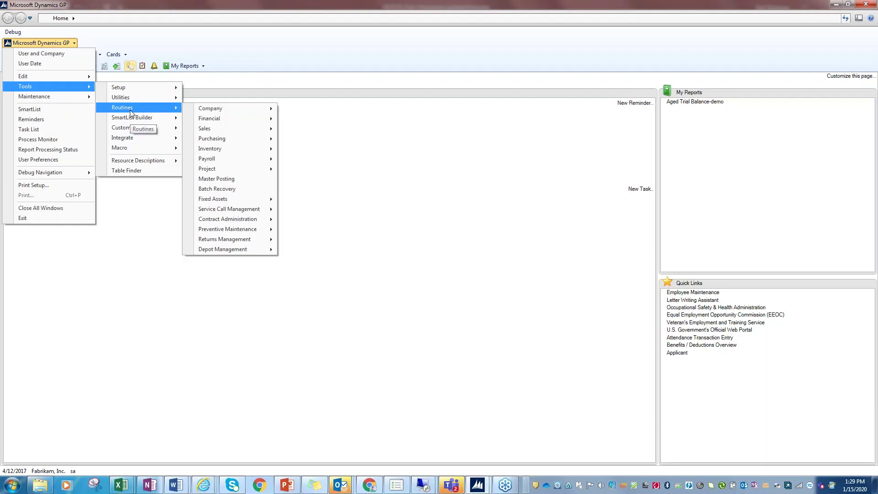
pyautogui.moveTo(237, 167)
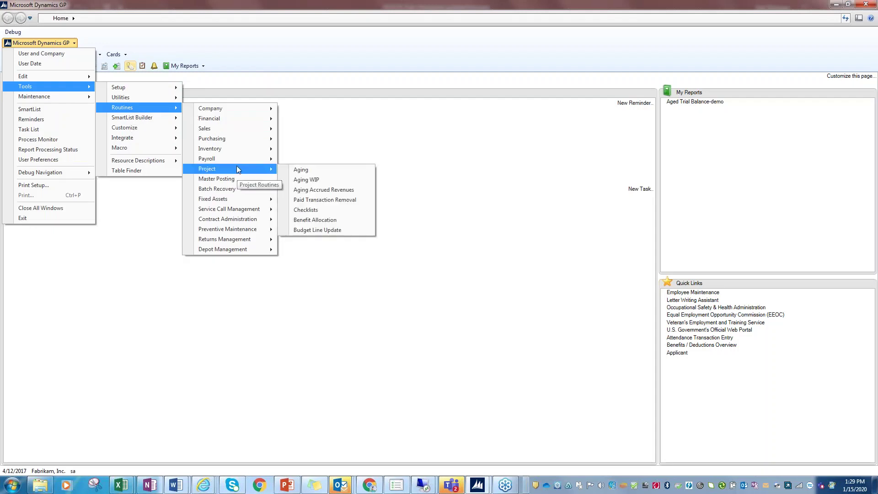
pyautogui.moveTo(228, 140)
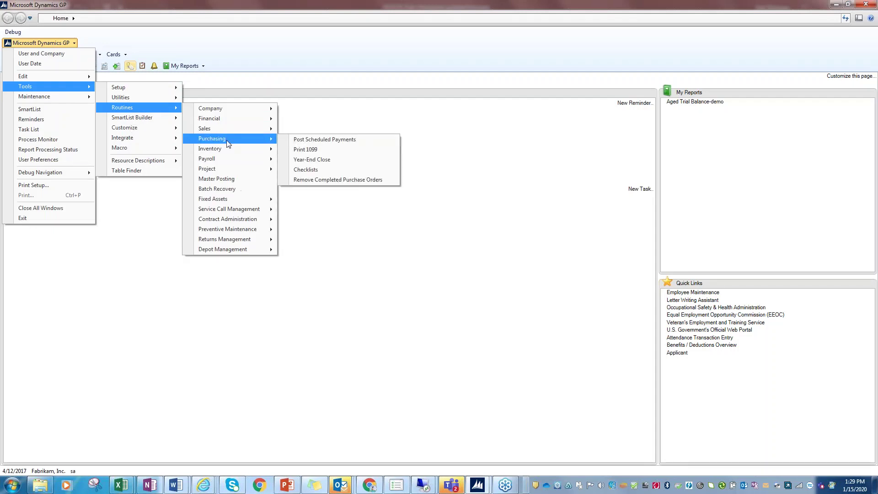
pyautogui.click(289, 152)
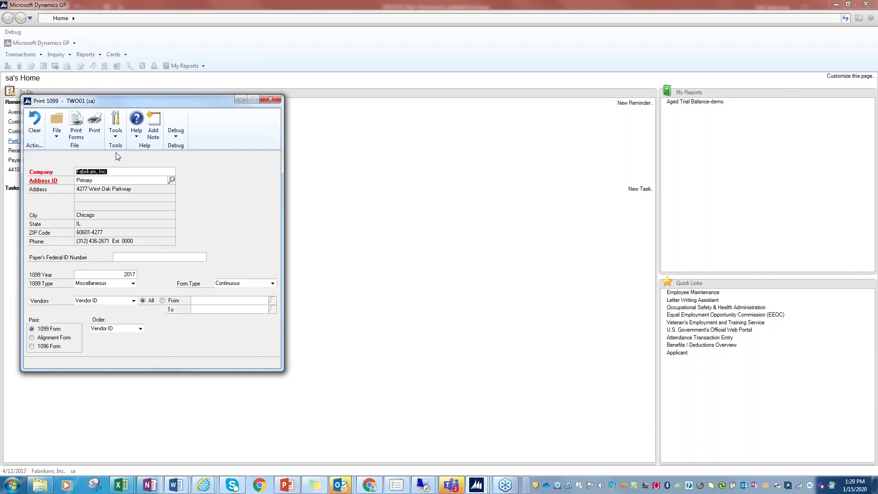
# Print the 1099s Printed report to the Samsung X4300 Series printer, with screen output turned off
pyautogui.click(93, 128)
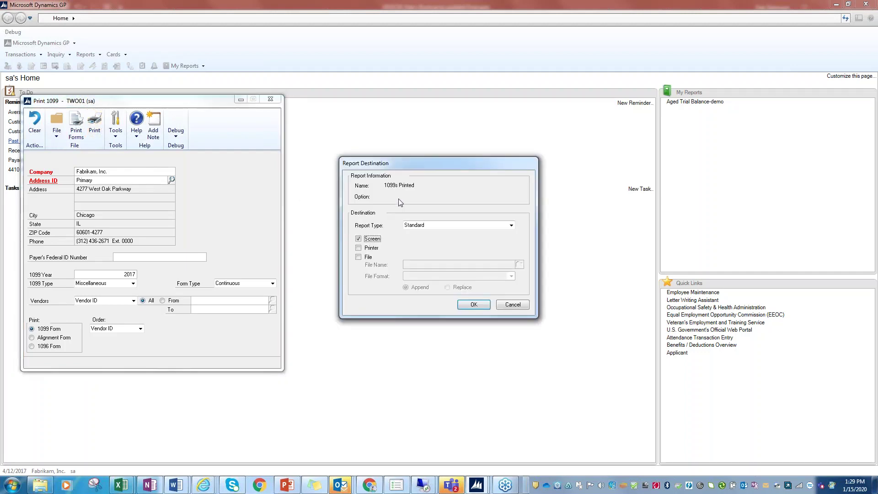
pyautogui.click(368, 247)
pyautogui.click(367, 238)
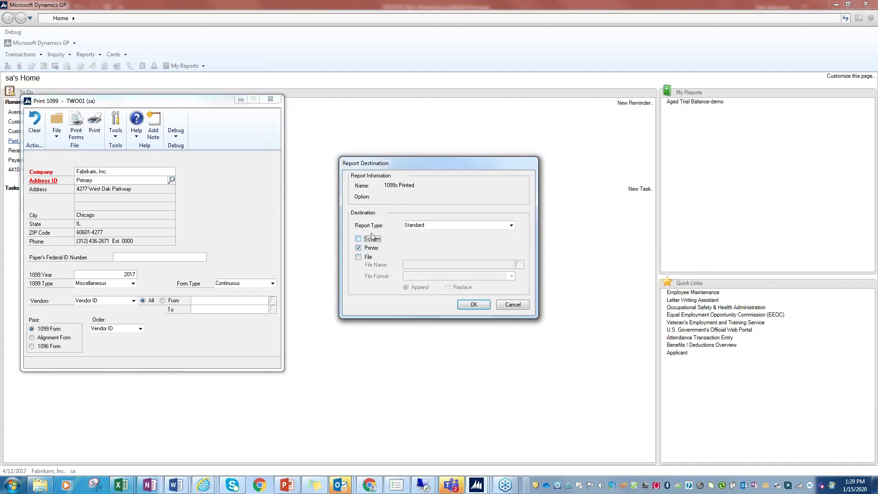
pyautogui.click(474, 304)
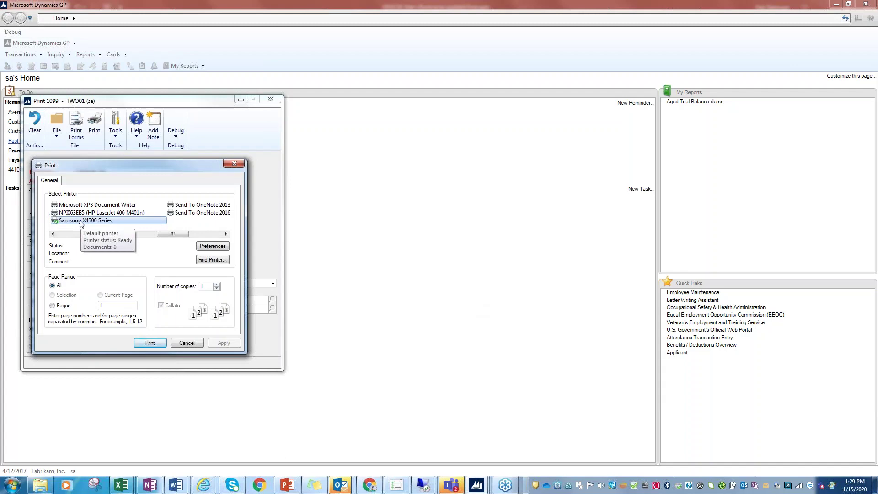
pyautogui.click(150, 342)
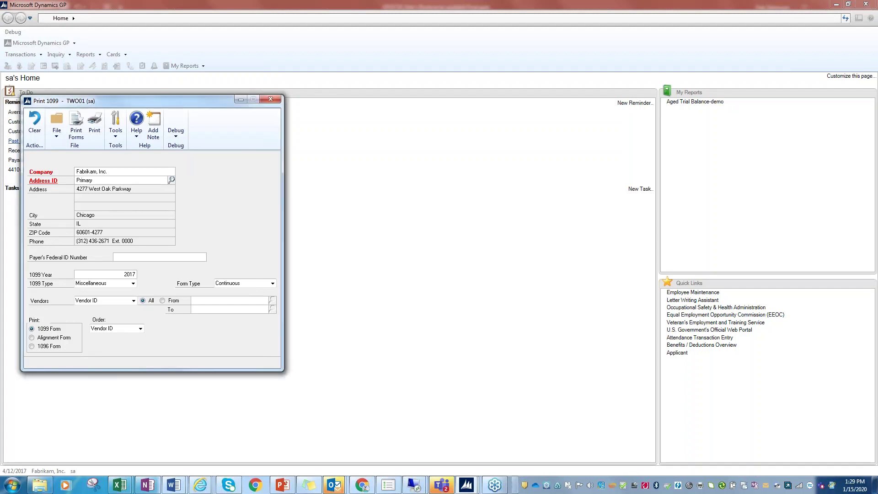
# Output the 1099 Miscellaneous forms to the screen and open the print settings from that preview, moved clear of the report
pyautogui.click(76, 125)
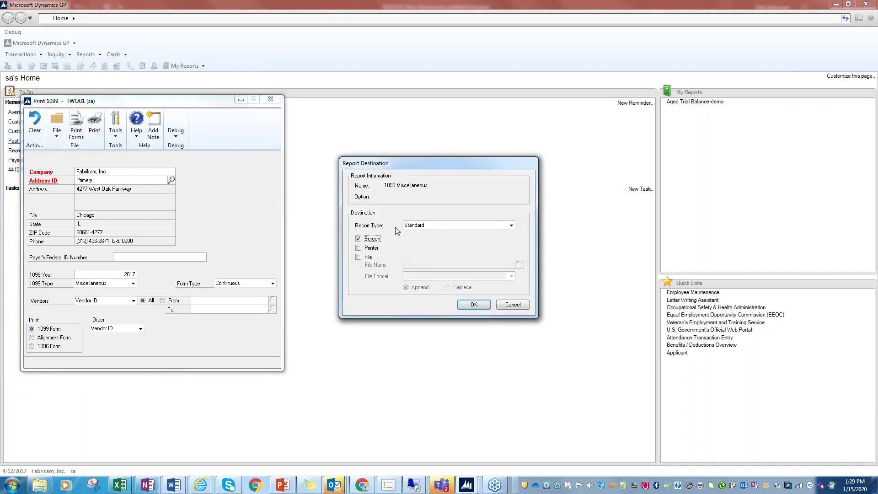
pyautogui.click(483, 305)
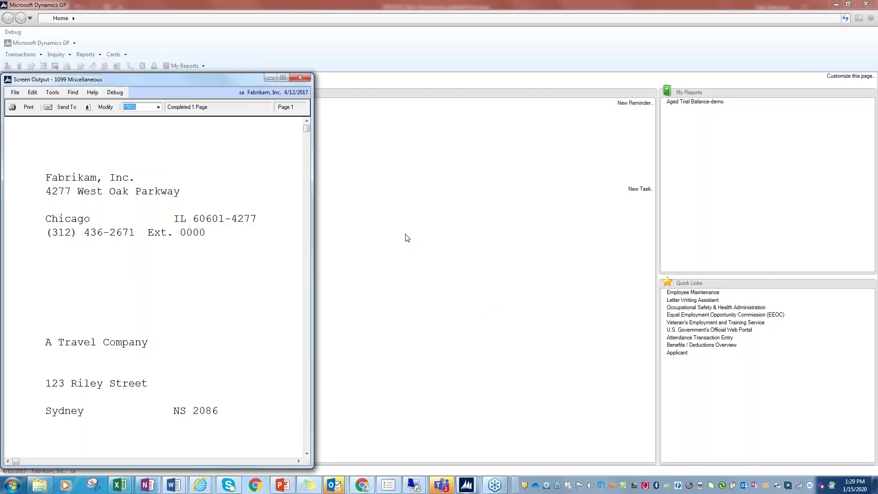
pyautogui.click(25, 108)
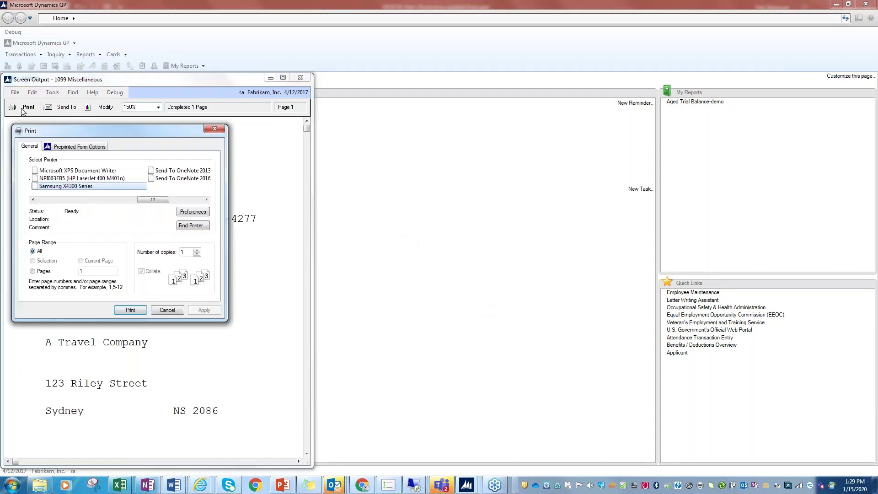
pyautogui.moveTo(82, 134); pyautogui.dragTo(318, 143)
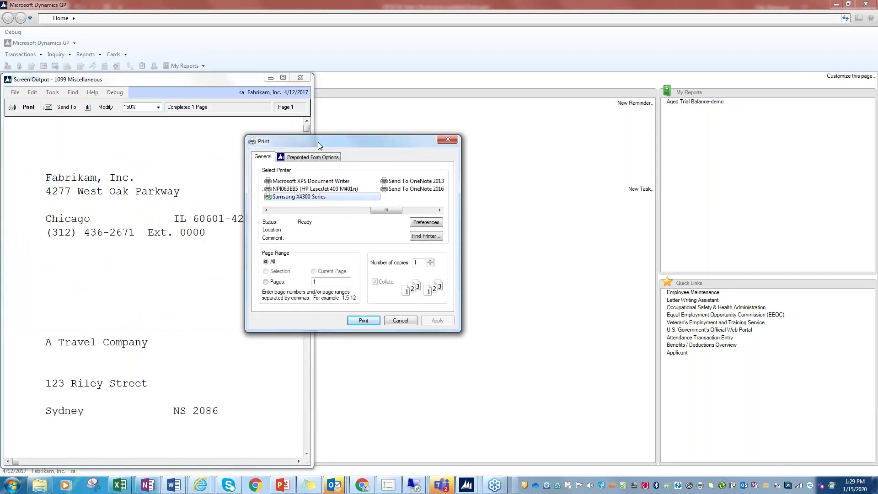
# Set the preprinted form's vertical alignment to -.10 inches, return to the general printer settings and leave the print dialog
pyautogui.click(295, 159)
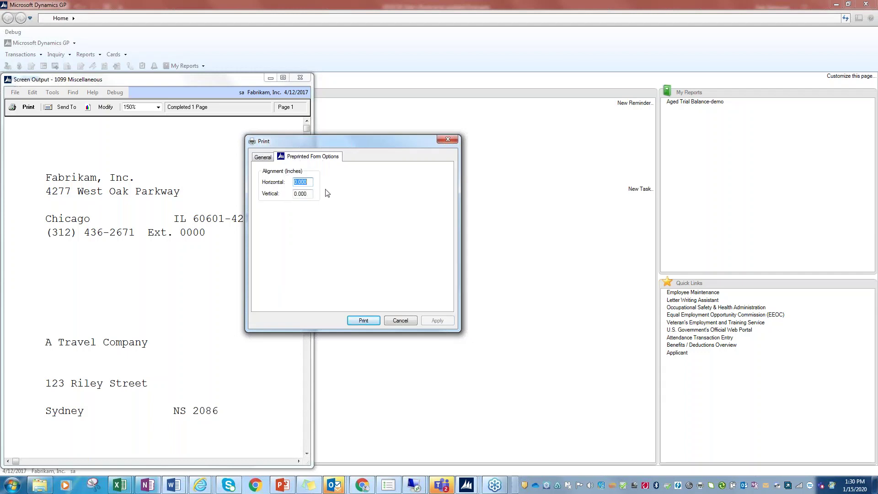
pyautogui.moveTo(301, 194); pyautogui.dragTo(311, 194)
pyautogui.moveTo(312, 194); pyautogui.dragTo(294, 193)
pyautogui.write('.10')
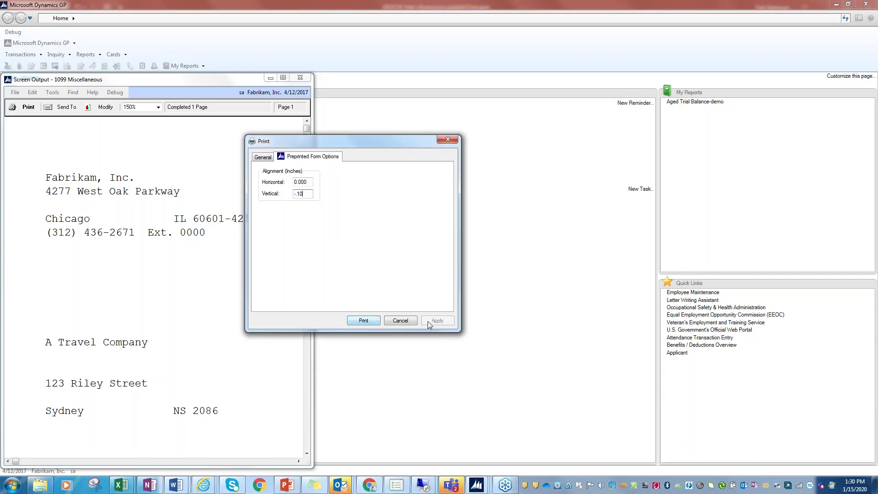
pyautogui.click(877, 322)
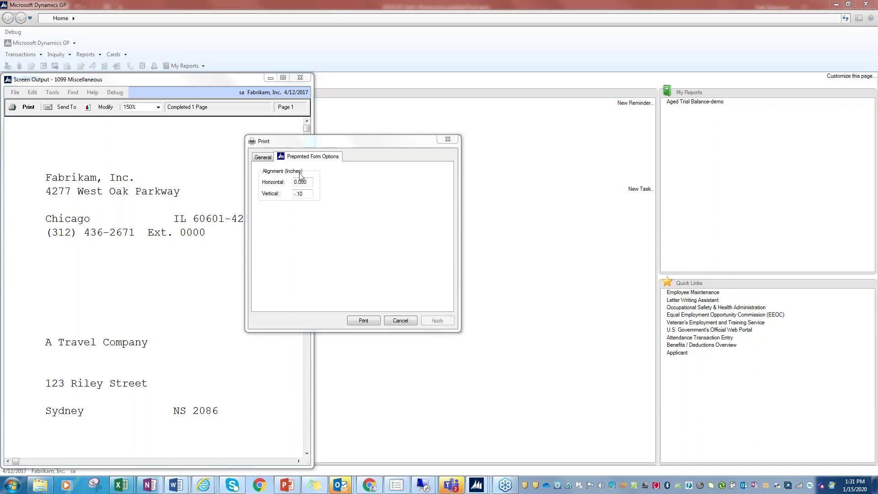
pyautogui.click(261, 158)
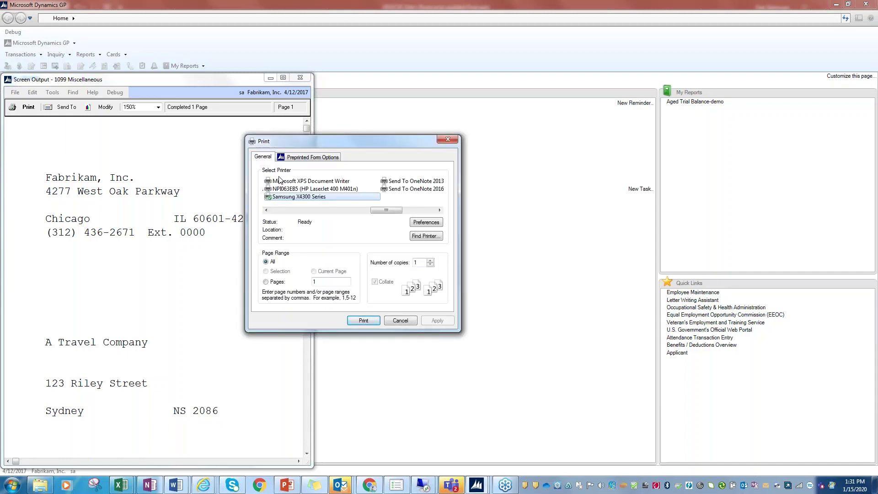
pyautogui.press('Escape')
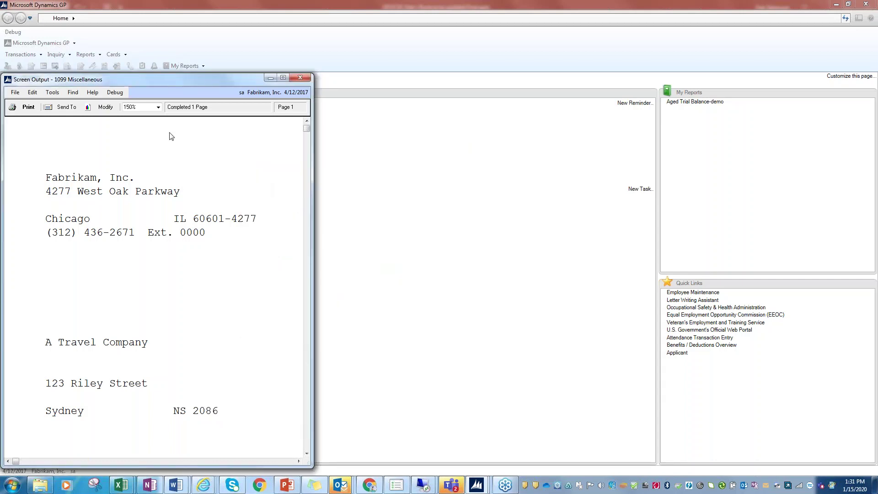
# Try to reset the preprinted form's vertical alignment to .00 inches and print the 1099 Miscellaneous forms
pyautogui.click(27, 106)
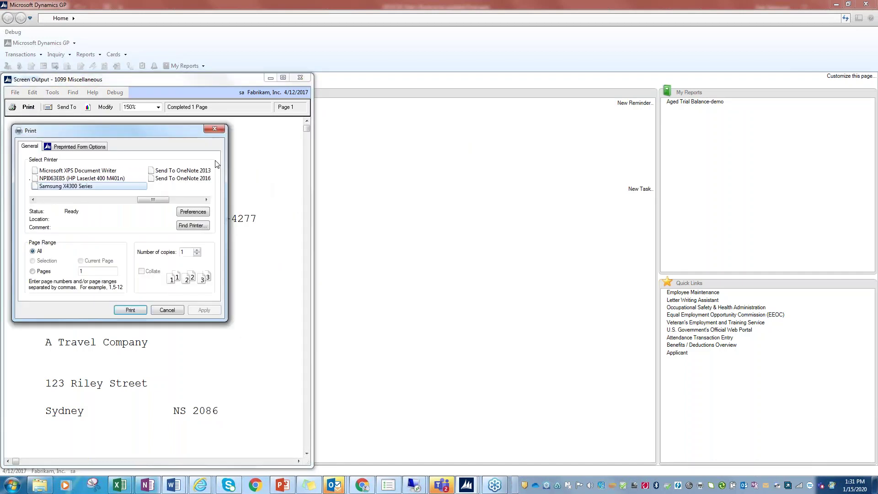
pyautogui.click(92, 148)
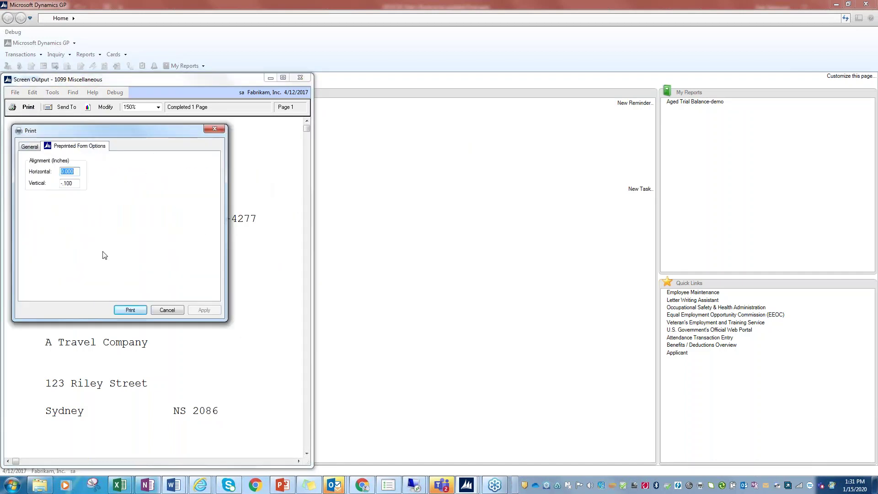
pyautogui.press('Tab')
pyautogui.write('.00')
pyautogui.click(130, 309)
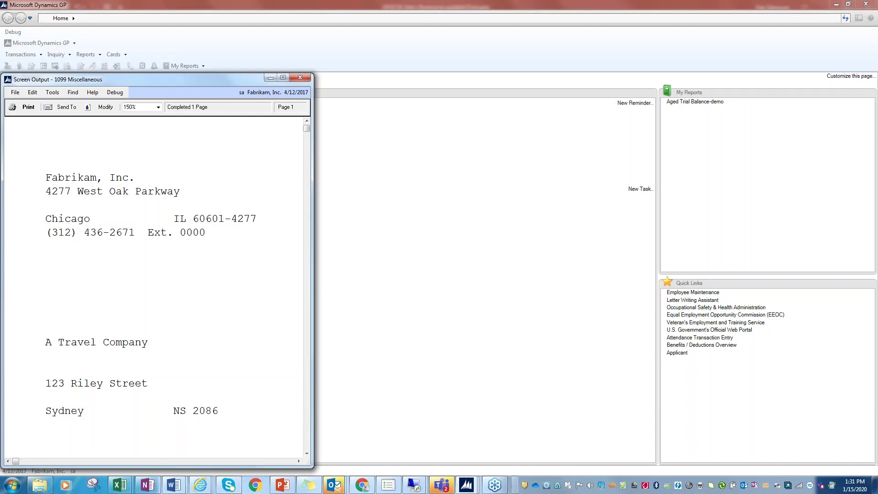
# Reopen the preprinted form options and clear the vertical alignment value
pyautogui.click(27, 107)
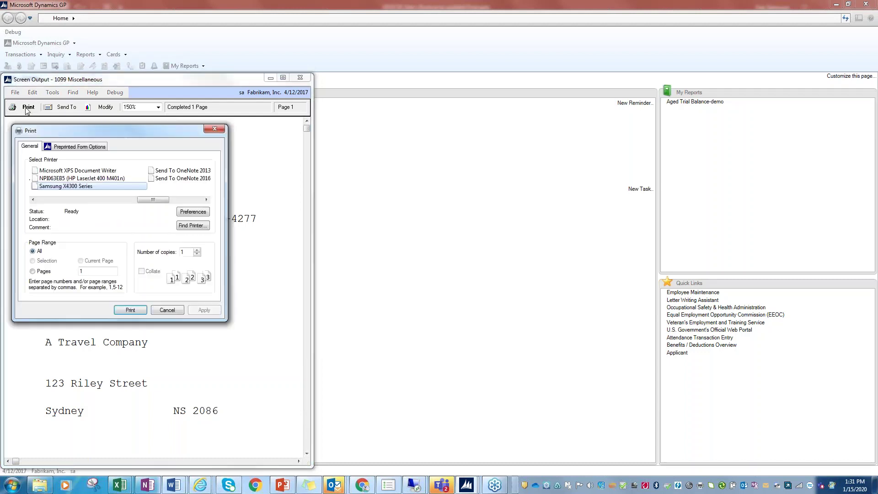
pyautogui.click(82, 146)
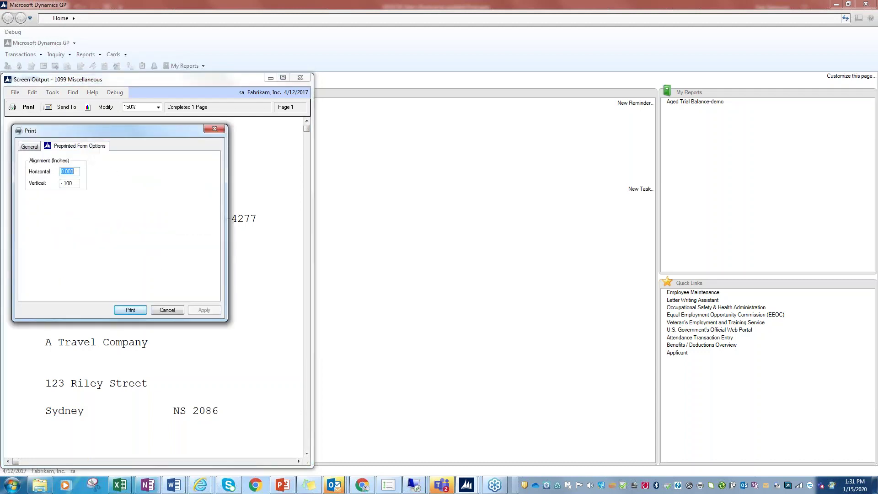
pyautogui.moveTo(79, 184); pyautogui.dragTo(59, 184)
pyautogui.press('BackSpace')
# Look over the printing preferences of the Samsung X4300 Series printer and close them without changes
pyautogui.click(35, 146)
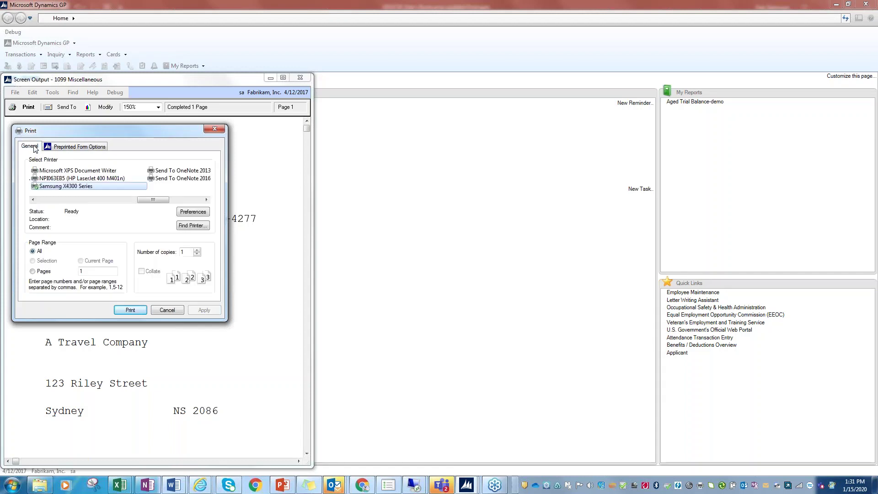
pyautogui.click(199, 212)
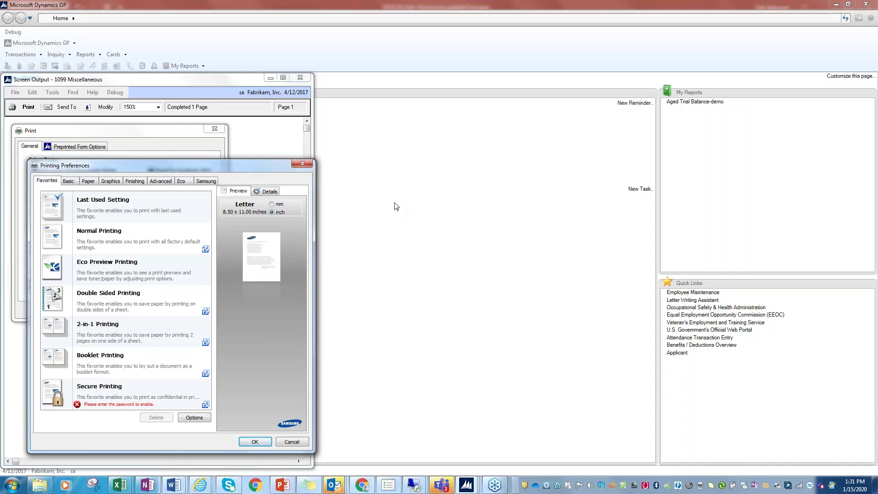
pyautogui.click(302, 163)
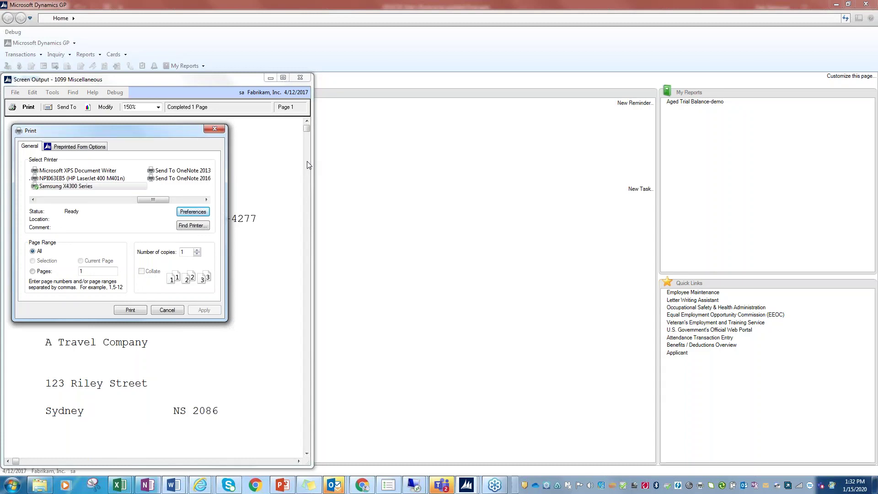
# Close the print dialog, the 1099 Miscellaneous screen output and the Print 1099 window
pyautogui.click(215, 129)
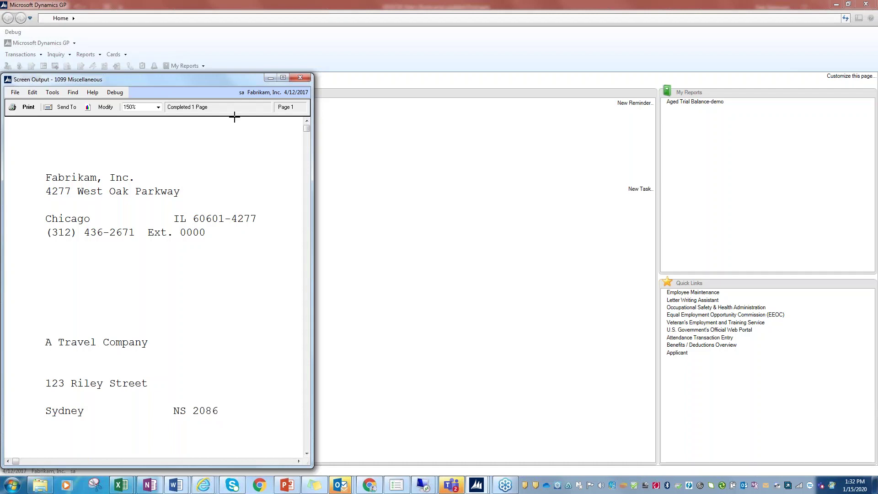
pyautogui.click(300, 78)
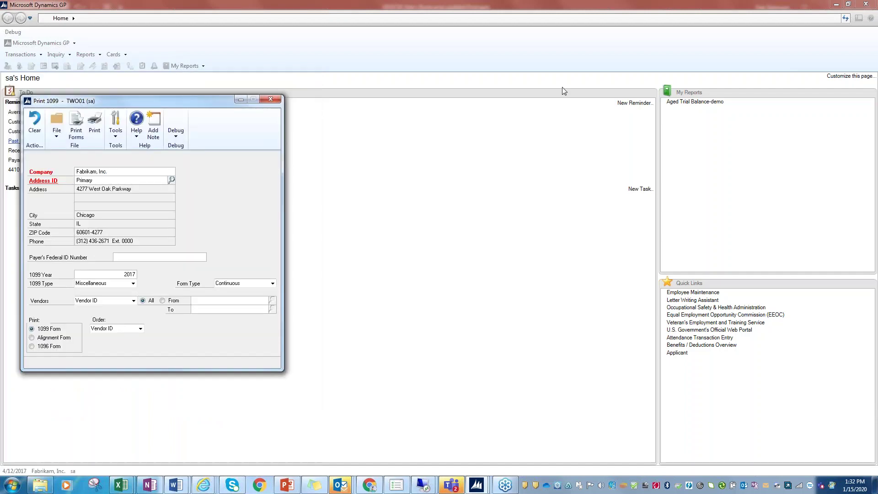
pyautogui.click(270, 100)
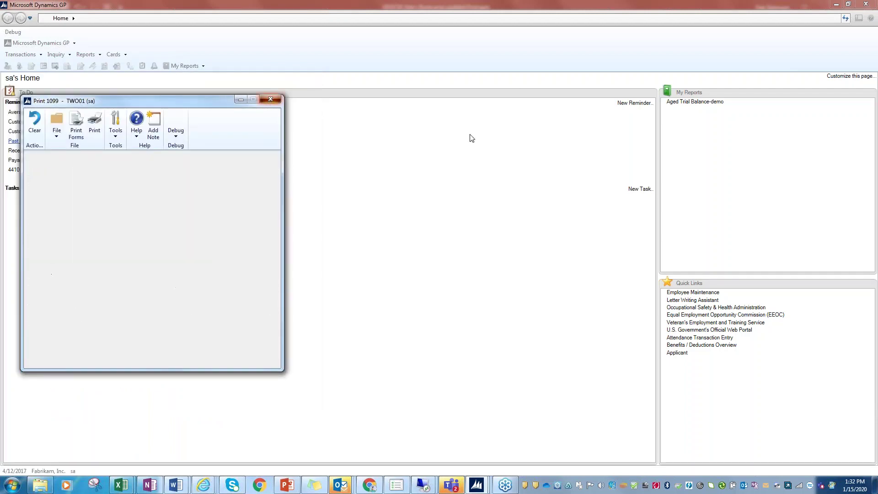